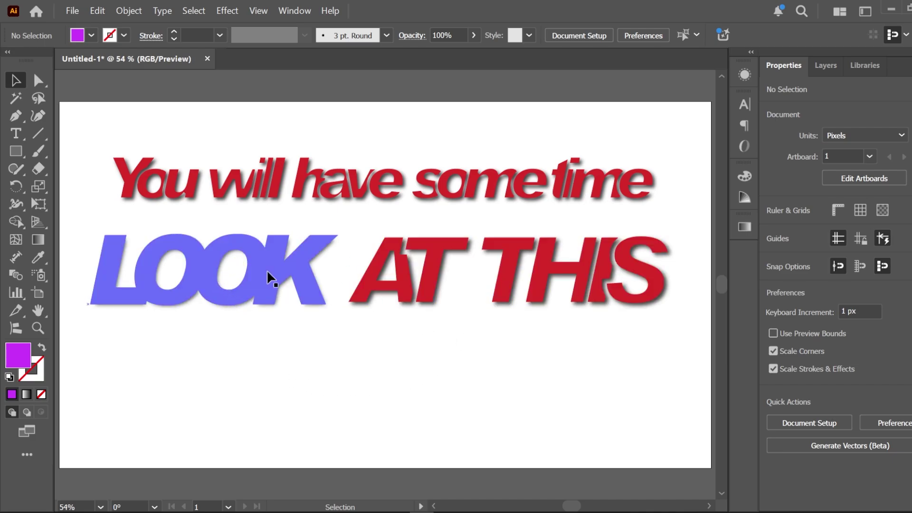
Step: Replace the word THIS with HAVE in the "AT THIS" text
{"action": "left_click", "coordinate": [16, 133]}
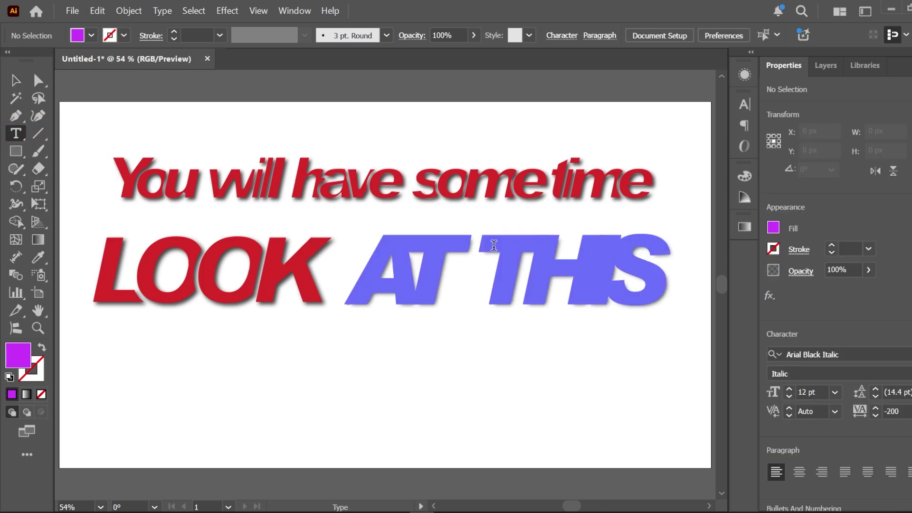
{"action": "left_click_drag", "start_coordinate": [485, 244], "coordinate": [641, 248]}
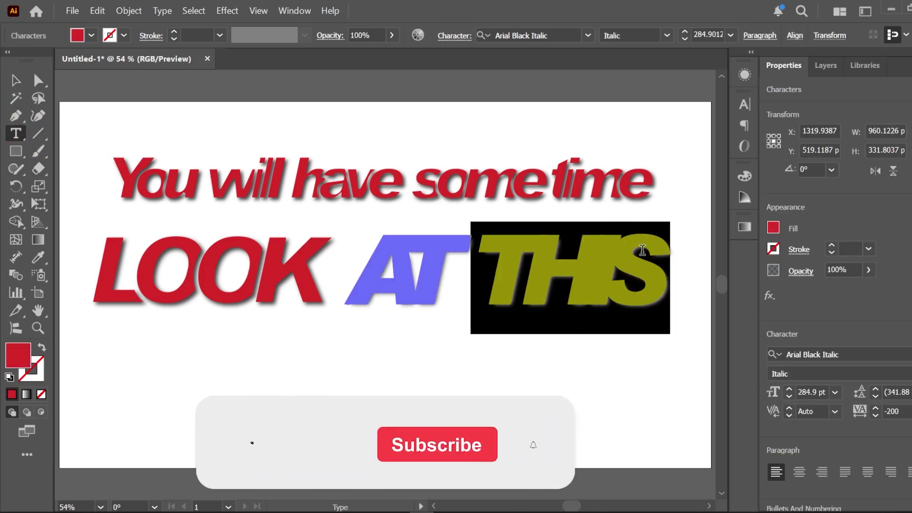
{"action": "type", "text": "H"}
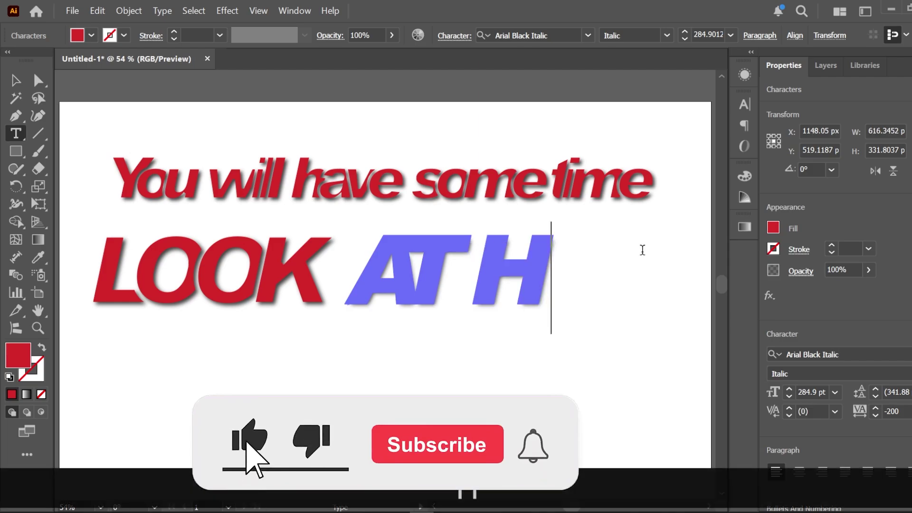
{"action": "type", "text": "AVE"}
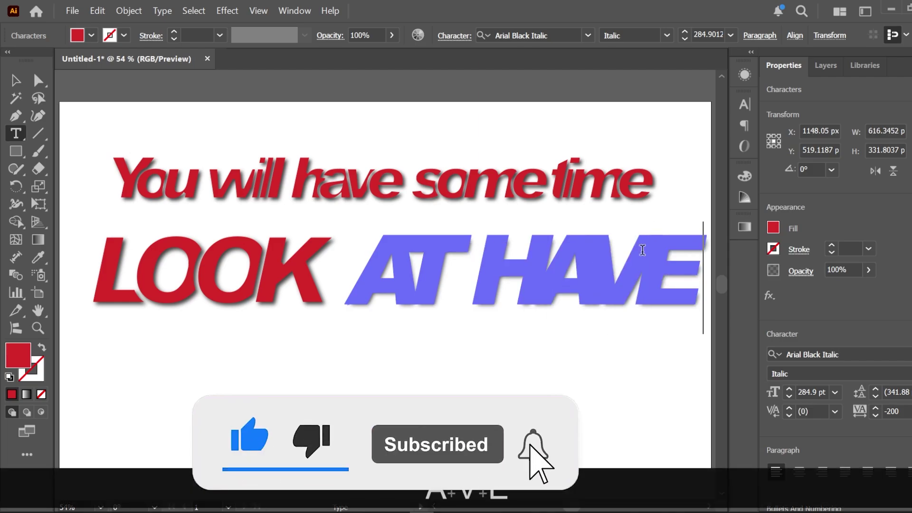
{"action": "left_click", "coordinate": [16, 80]}
{"action": "left_click", "coordinate": [421, 366]}
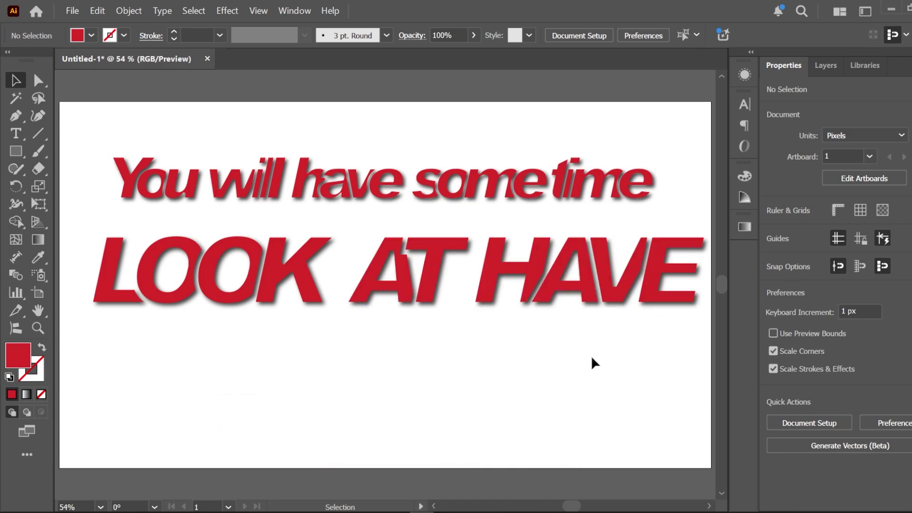
Step: Delete the "LOOK" and "AT HAVE" text objects below the headline
{"action": "left_click", "coordinate": [491, 325]}
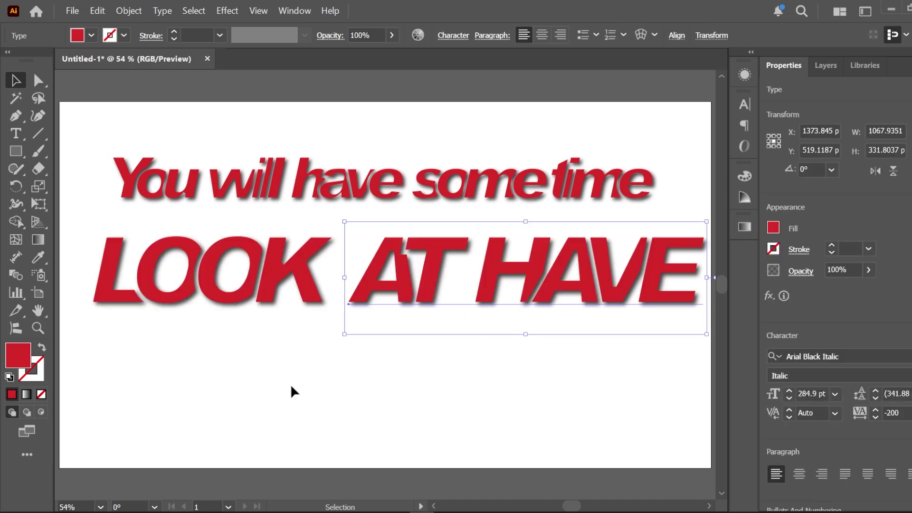
{"action": "left_click", "coordinate": [324, 390]}
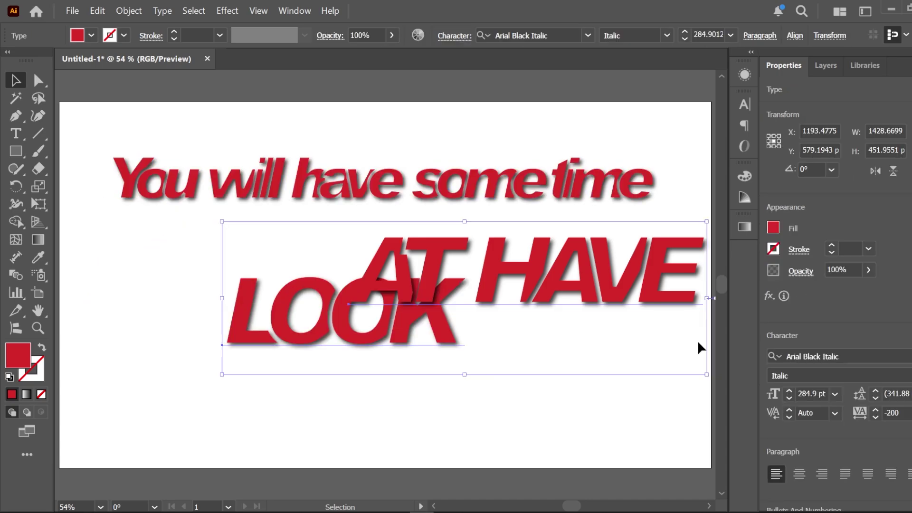
{"action": "key", "text": "BackSpace"}
{"action": "left_click", "coordinate": [265, 308]}
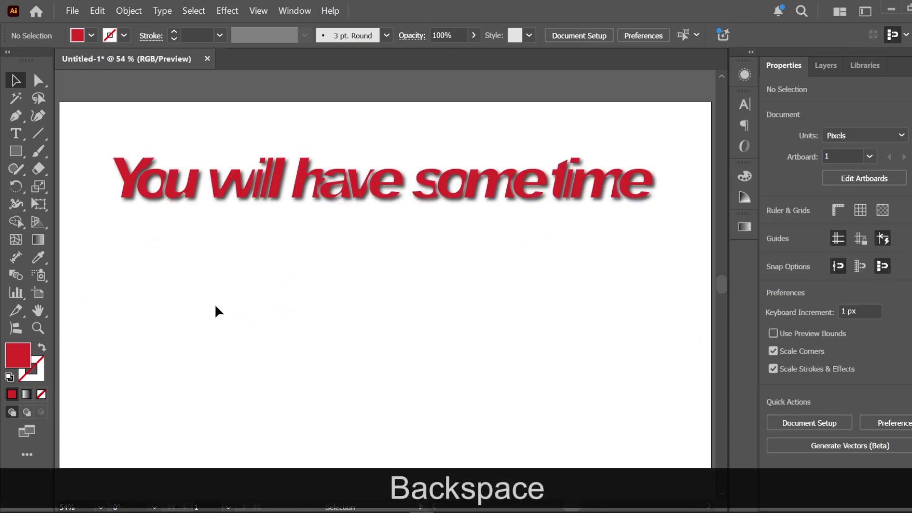
Step: Place a new "Lorem ipsum" placeholder text below the red headline and enlarge it to about 256 pt, centred near X 1000, Y 572 px
{"action": "left_click_drag", "start_coordinate": [18, 134], "coordinate": [81, 130]}
{"action": "left_click", "coordinate": [333, 293]}
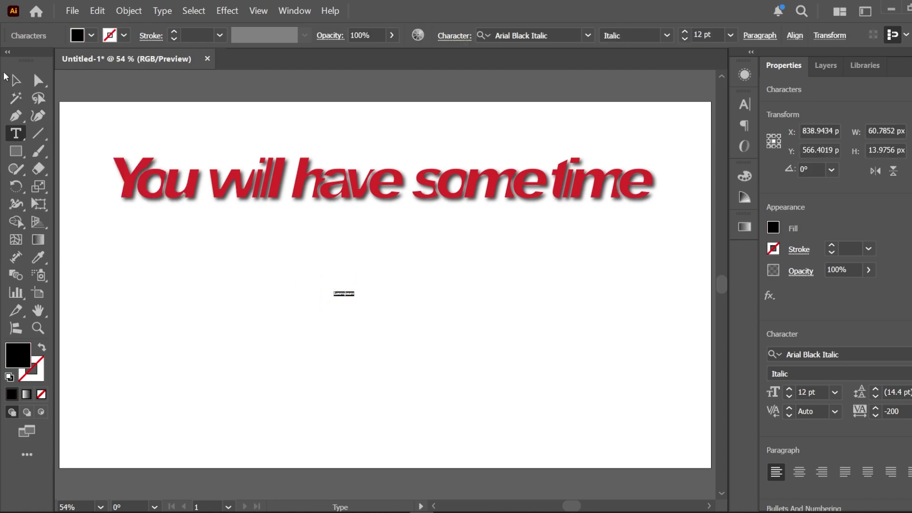
{"action": "key", "text": "Escape"}
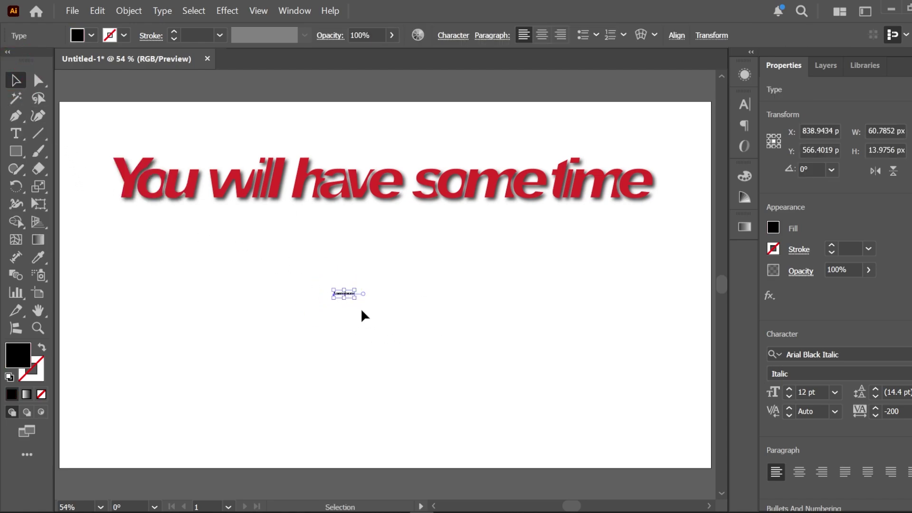
{"action": "left_click_drag", "start_coordinate": [355, 298], "coordinate": [568, 388]}
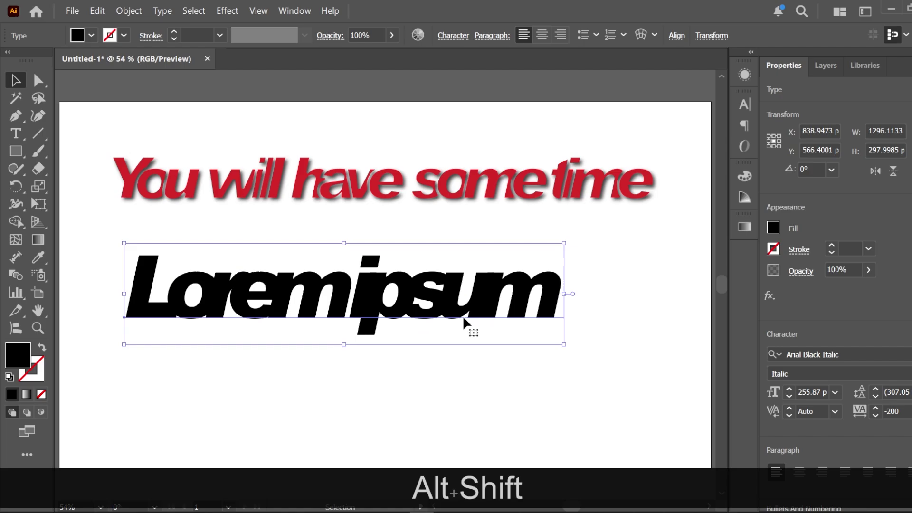
{"action": "left_click_drag", "start_coordinate": [465, 321], "coordinate": [504, 311]}
{"action": "left_click", "coordinate": [457, 380]}
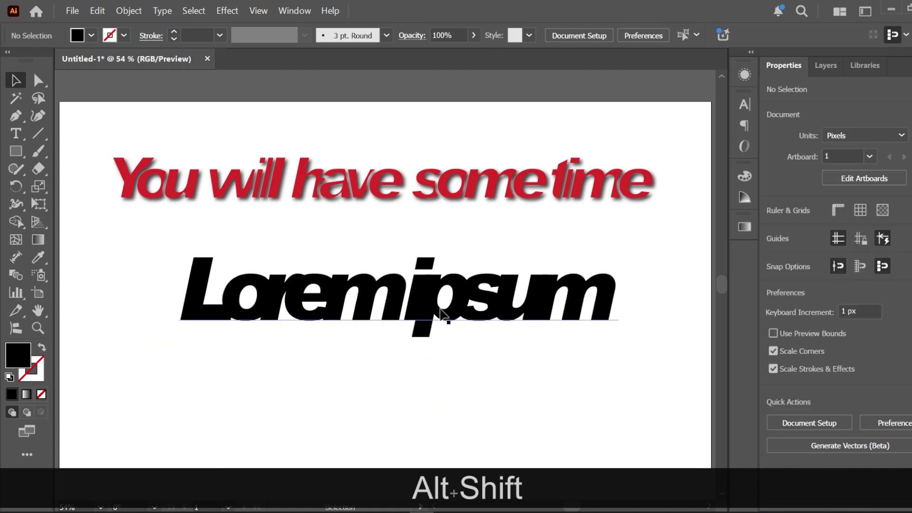
Step: Examine the tracking setting and its preset values for the Lorem ipsum text
{"action": "left_click", "coordinate": [442, 306]}
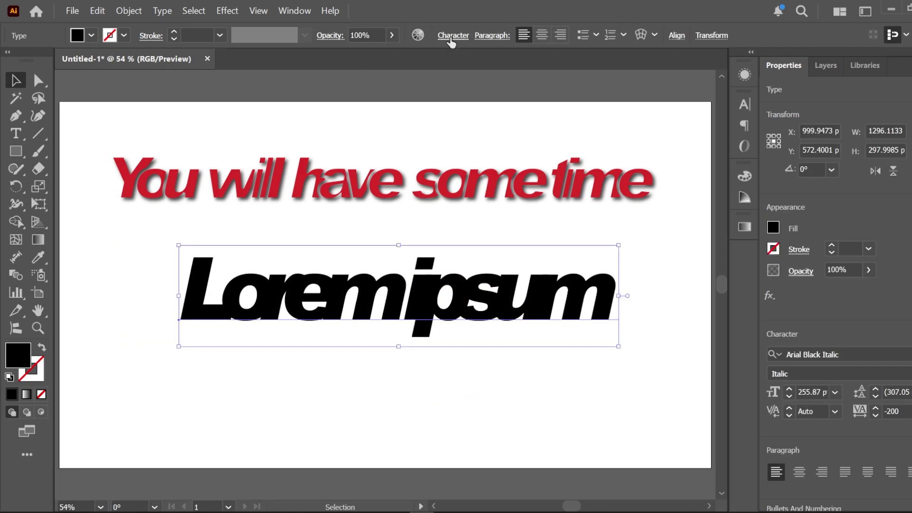
{"action": "left_click", "coordinate": [453, 36]}
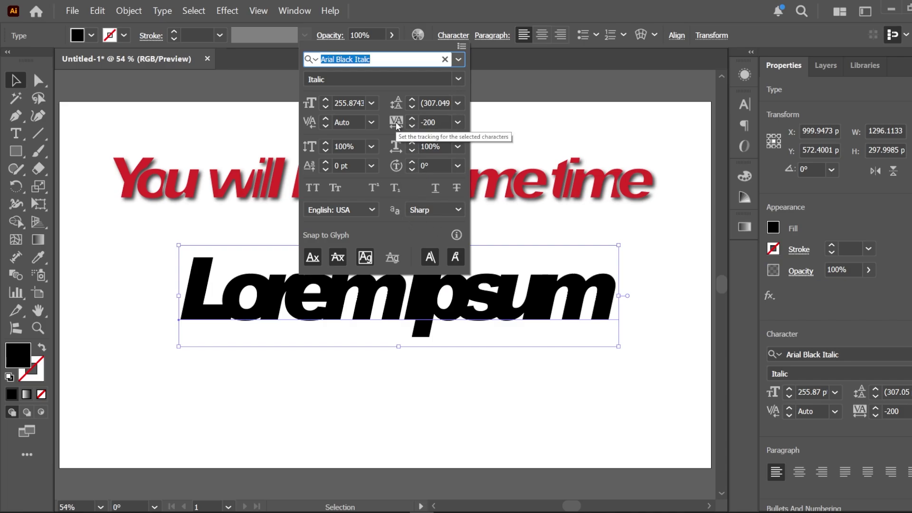
{"action": "left_click", "coordinate": [457, 122]}
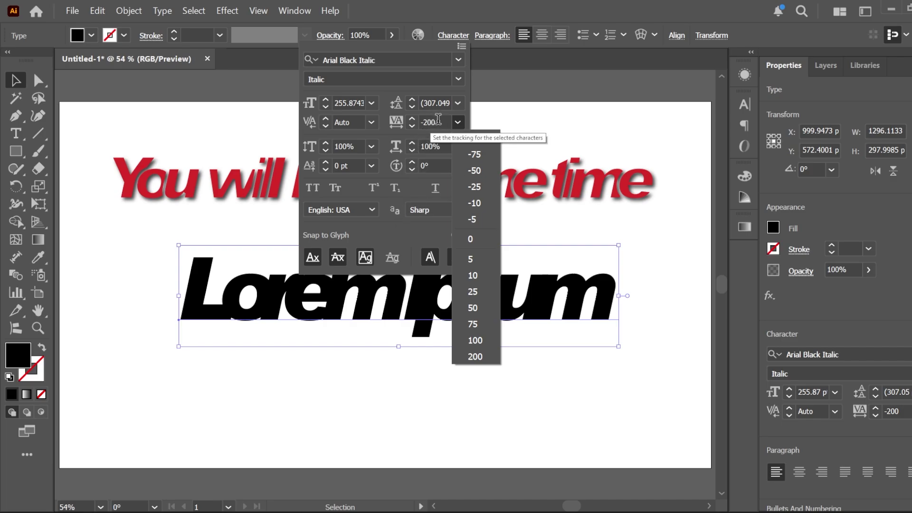
{"action": "left_click", "coordinate": [439, 121]}
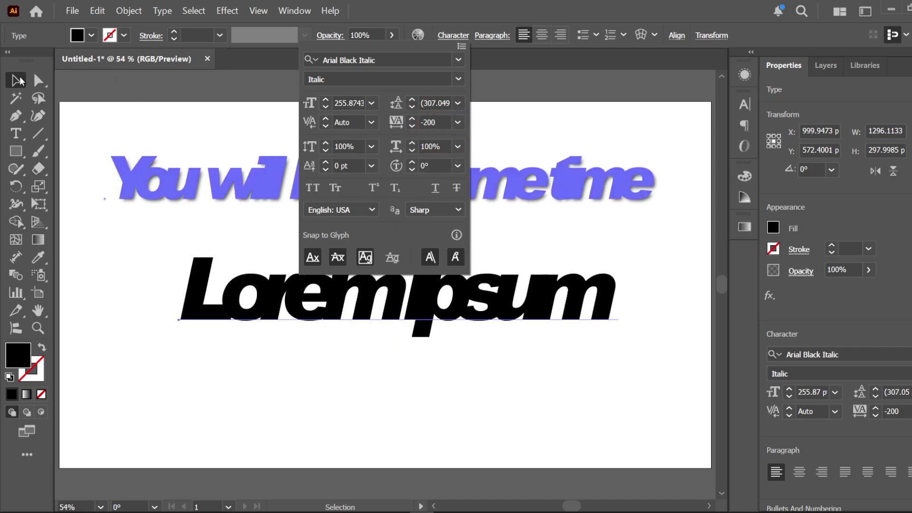
{"action": "left_click", "coordinate": [17, 80]}
{"action": "left_click", "coordinate": [265, 302]}
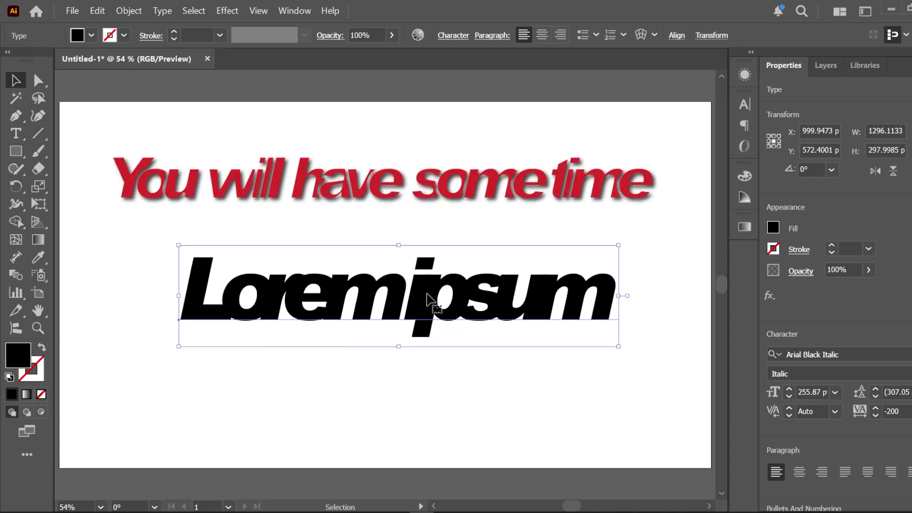
Step: Move the Lorem ipsum text slightly left and up, to about X 929, Y 555 px
{"action": "left_click", "coordinate": [440, 360]}
{"action": "left_click_drag", "start_coordinate": [431, 296], "coordinate": [407, 290]}
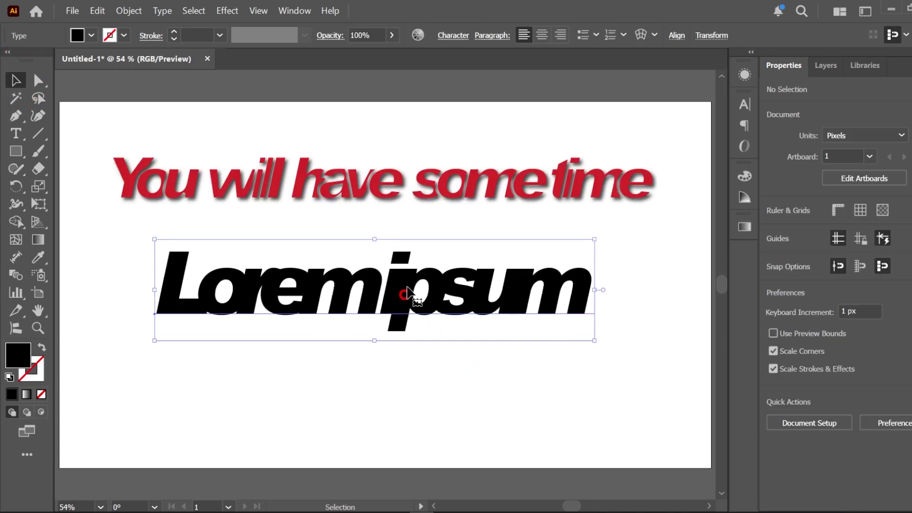
{"action": "left_click", "coordinate": [447, 368]}
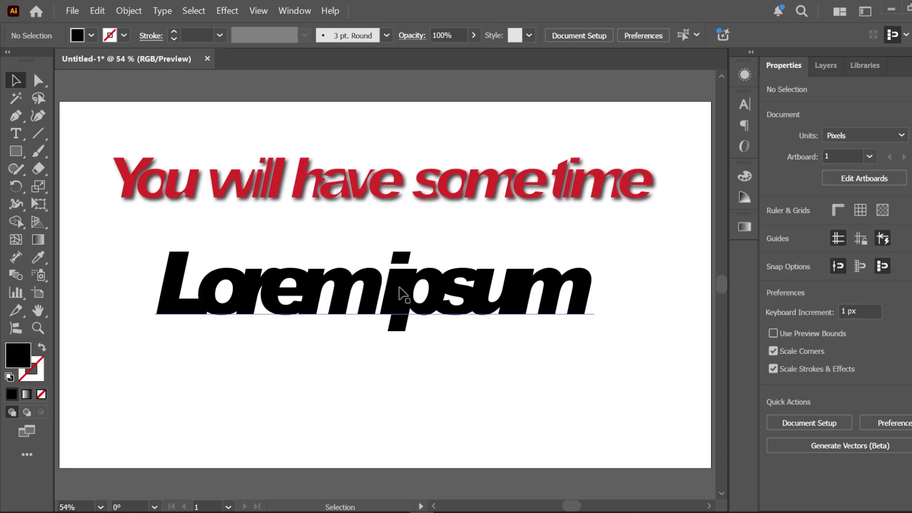
Step: Apply the Pathfinder Trim effect to the Lorem ipsum text as a live appearance effect
{"action": "left_click", "coordinate": [403, 295]}
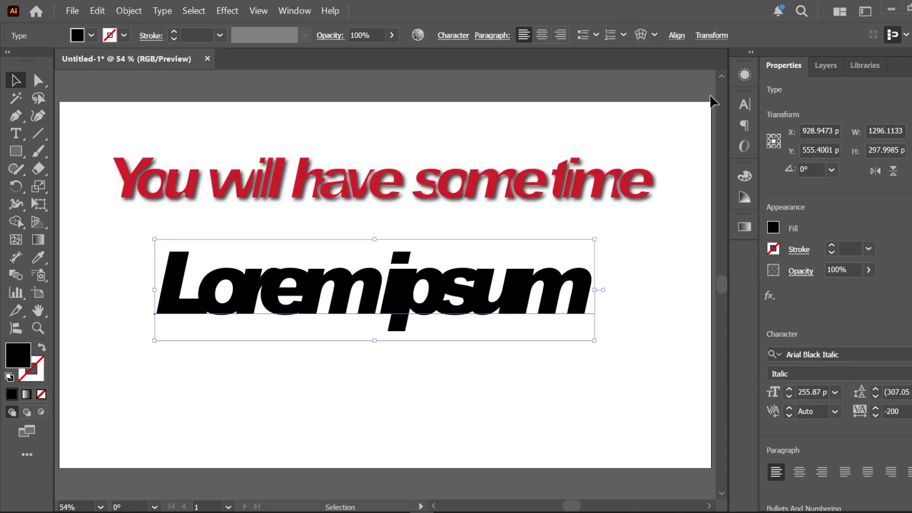
{"action": "left_click", "coordinate": [745, 77]}
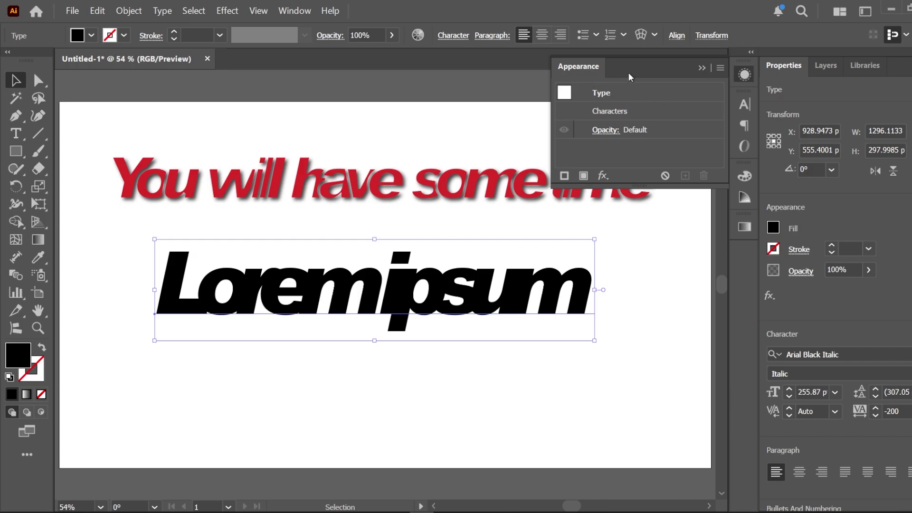
{"action": "left_click", "coordinate": [701, 68]}
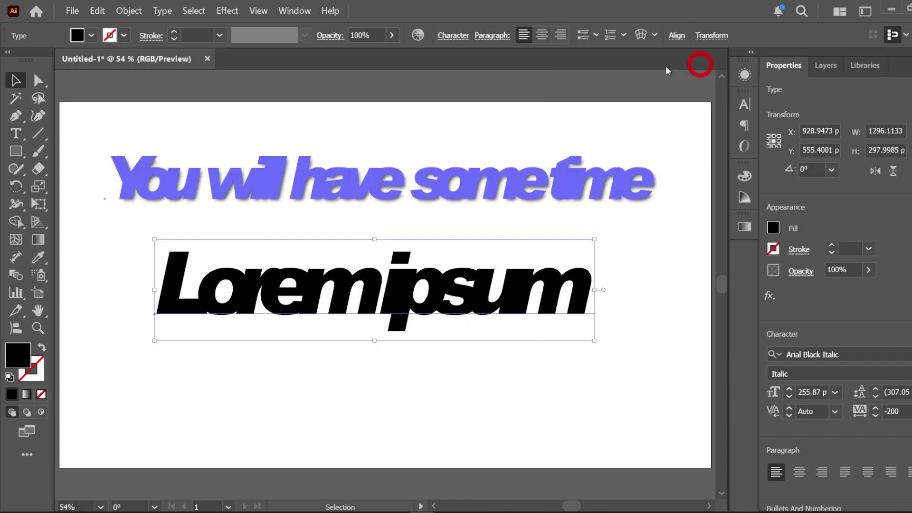
{"action": "left_click", "coordinate": [295, 11]}
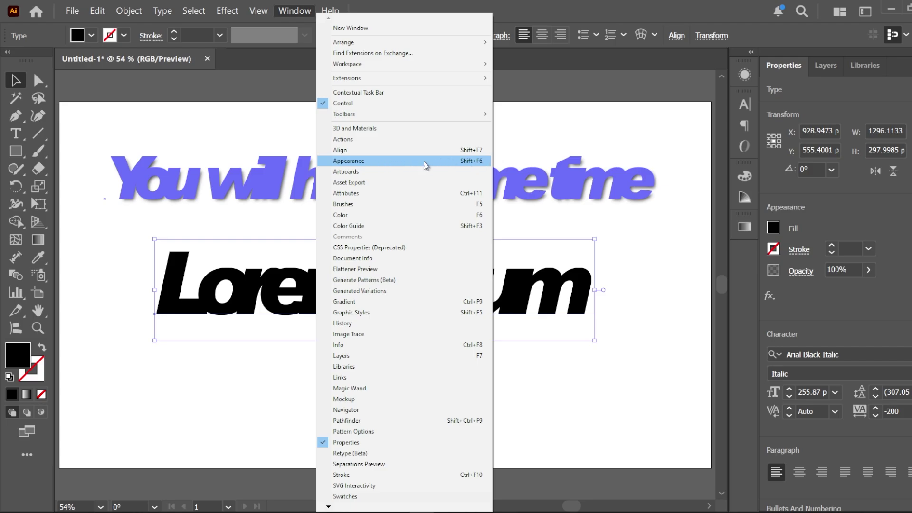
{"action": "left_click", "coordinate": [373, 161]}
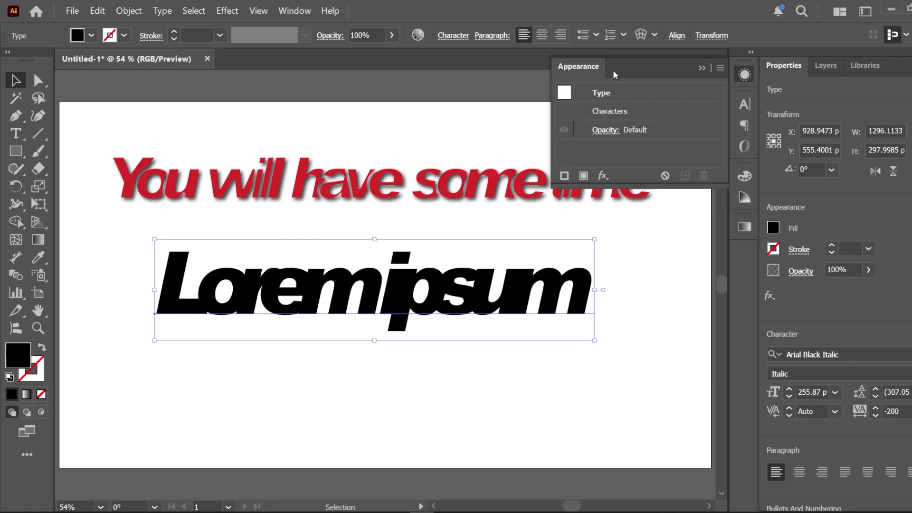
{"action": "left_click", "coordinate": [609, 175]}
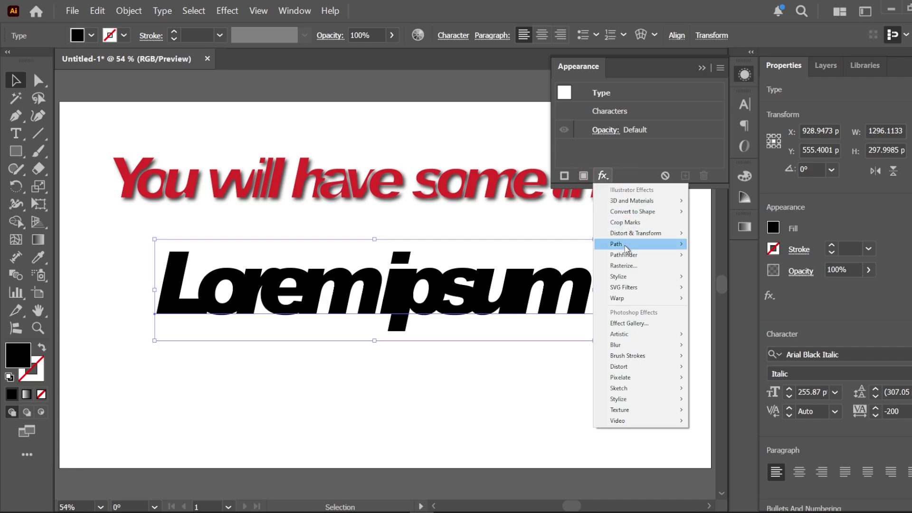
{"action": "mouse_move", "coordinate": [626, 247]}
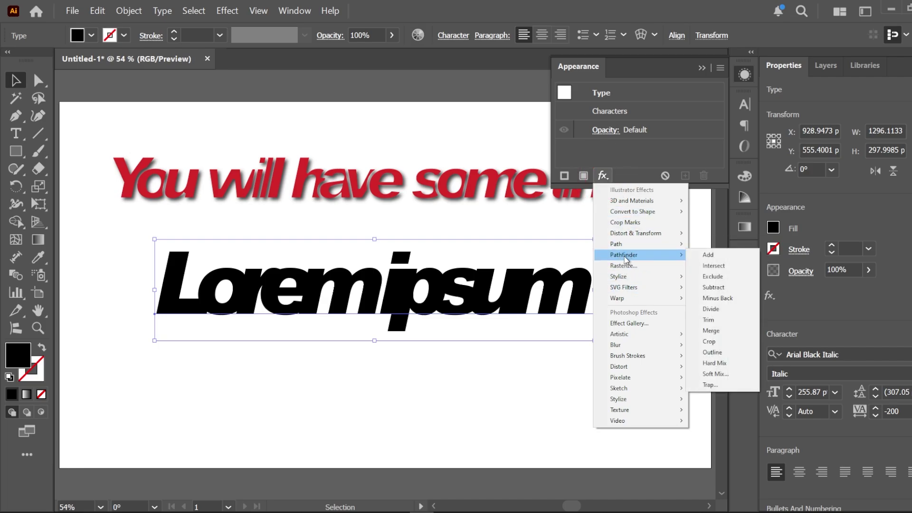
{"action": "left_click", "coordinate": [707, 321]}
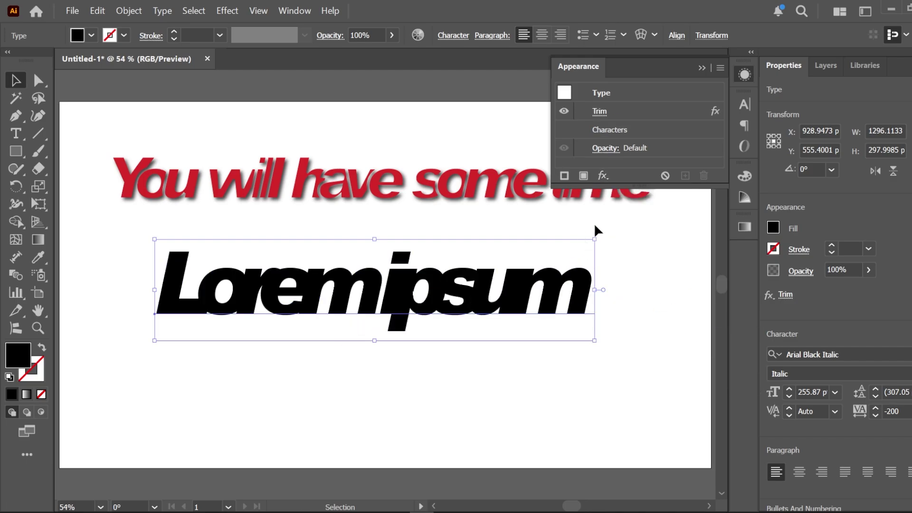
Step: Start a live Offset Path effect on the Lorem ipsum text and preview it with an offset of -7 px
{"action": "left_click", "coordinate": [602, 175]}
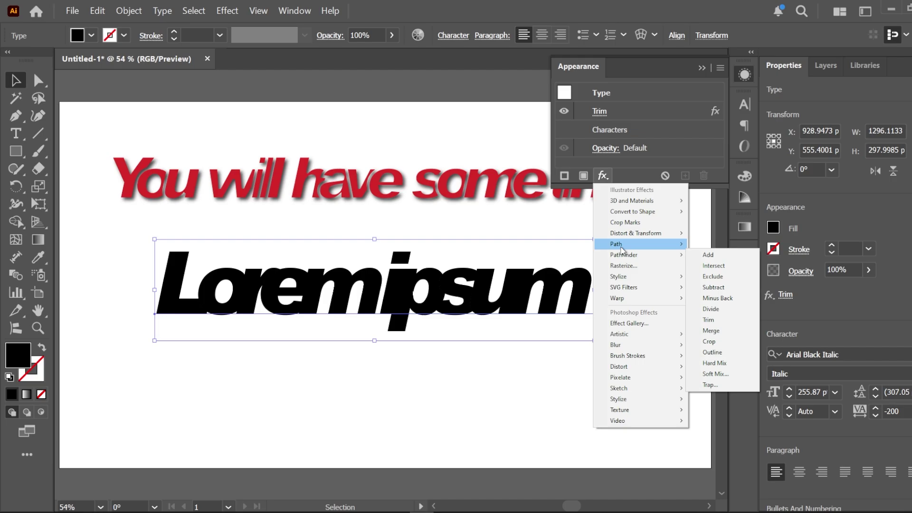
{"action": "mouse_move", "coordinate": [621, 247]}
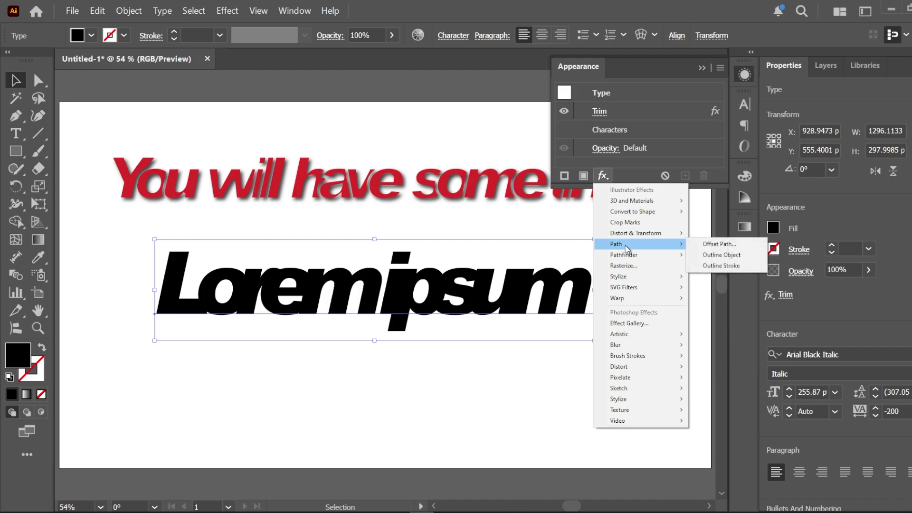
{"action": "left_click", "coordinate": [708, 244]}
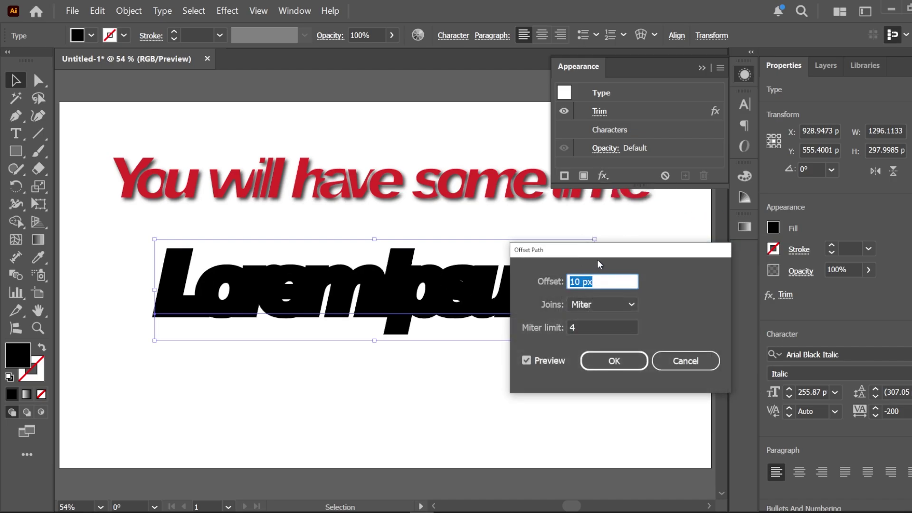
{"action": "left_click_drag", "start_coordinate": [601, 251], "coordinate": [350, 108]}
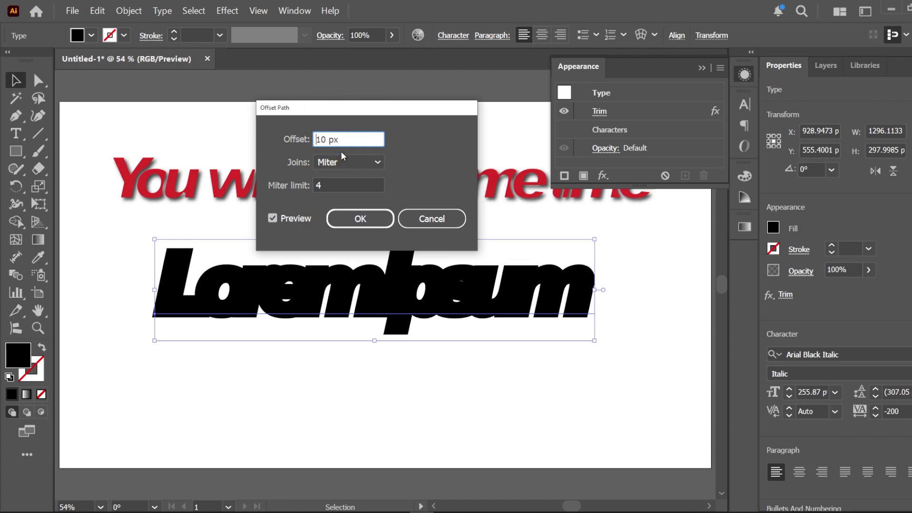
{"action": "type", "text": "-"}
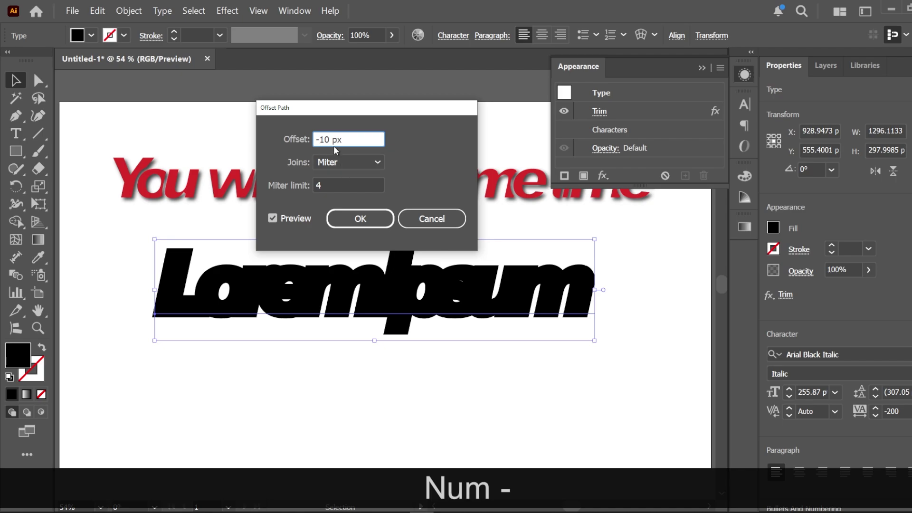
{"action": "double_click", "coordinate": [323, 140]}
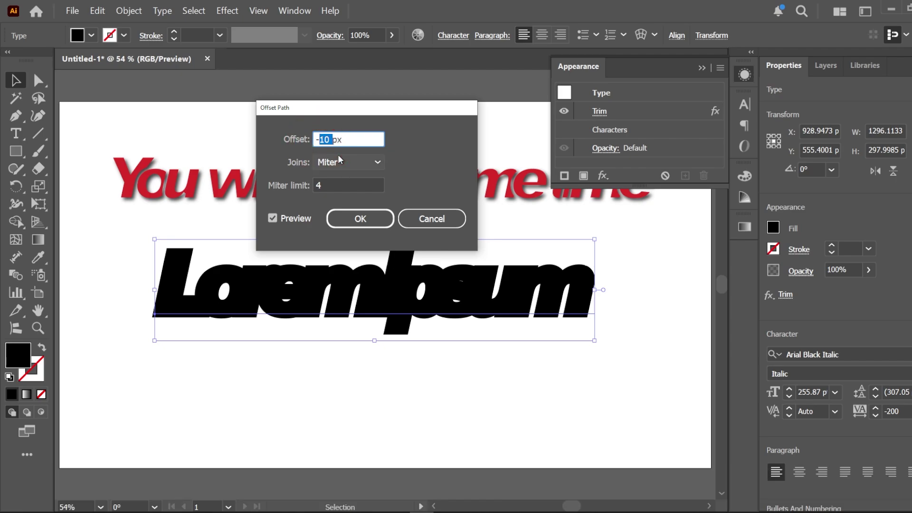
{"action": "type", "text": "7"}
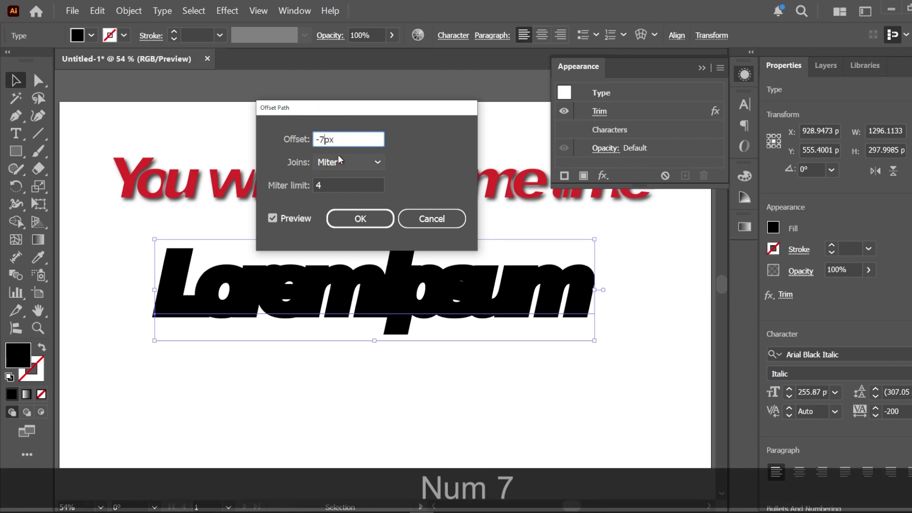
{"action": "left_click", "coordinate": [273, 218]}
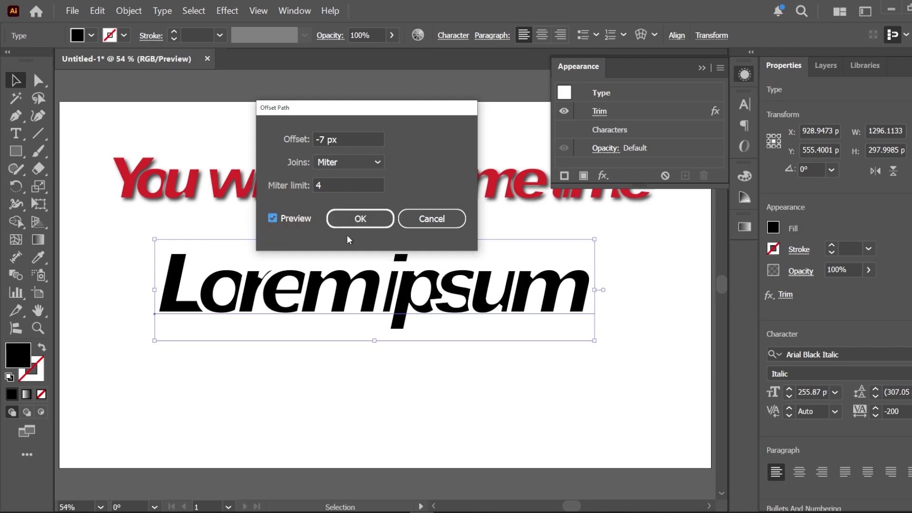
Step: Try offset values between -4 and -8 px, and apply the Offset Path effect with -3 px
{"action": "double_click", "coordinate": [319, 139]}
{"action": "key", "text": "Up"}
{"action": "key", "text": "Up"}
{"action": "key", "text": "Up"}
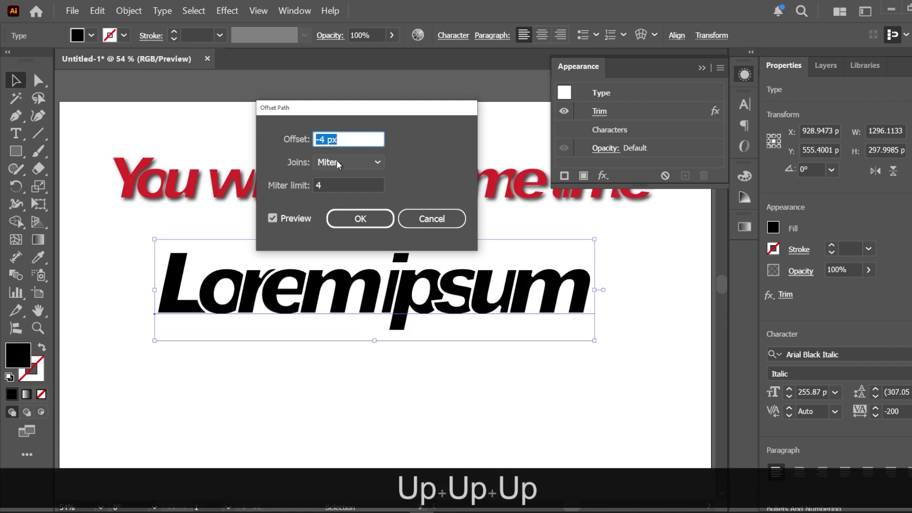
{"action": "key", "text": "Down"}
{"action": "key", "text": "Down"}
{"action": "key", "text": "Down"}
{"action": "key", "text": "Down"}
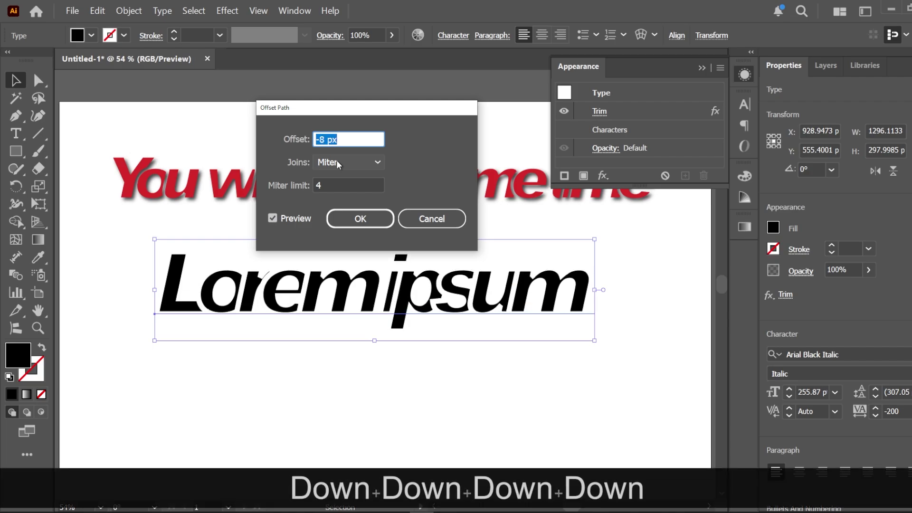
{"action": "key", "text": "Up"}
{"action": "key", "text": "Up"}
{"action": "key", "text": "Up"}
{"action": "key", "text": "Up"}
{"action": "key", "text": "Up"}
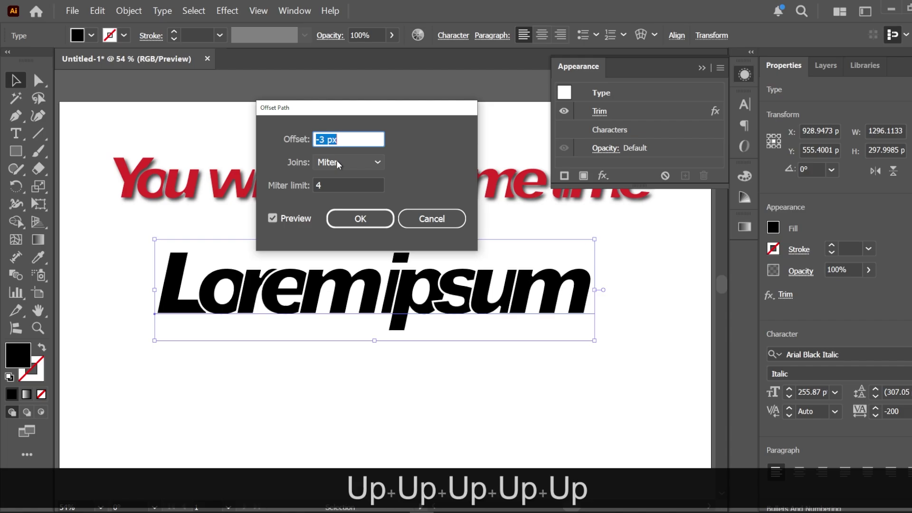
{"action": "left_click", "coordinate": [360, 218]}
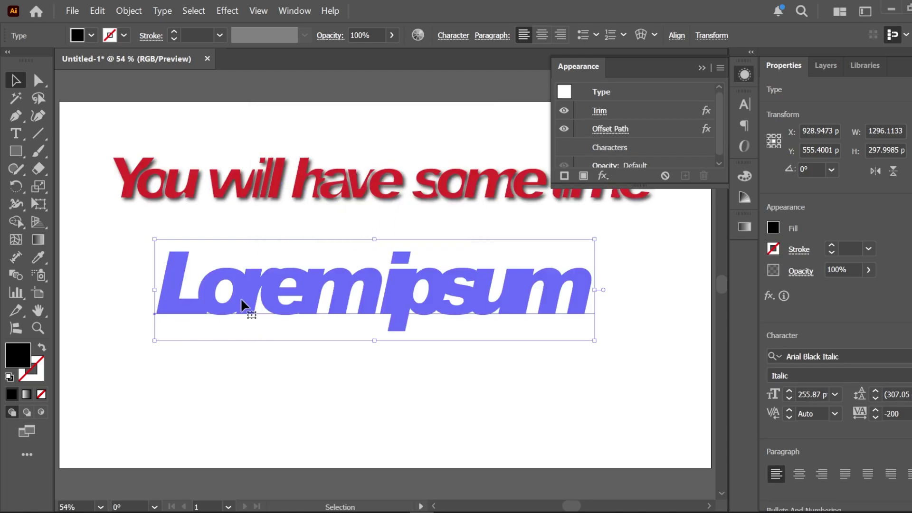
Step: Change the Lorem ipsum text's fill colour to bright purple, E600FF
{"action": "double_click", "coordinate": [14, 355]}
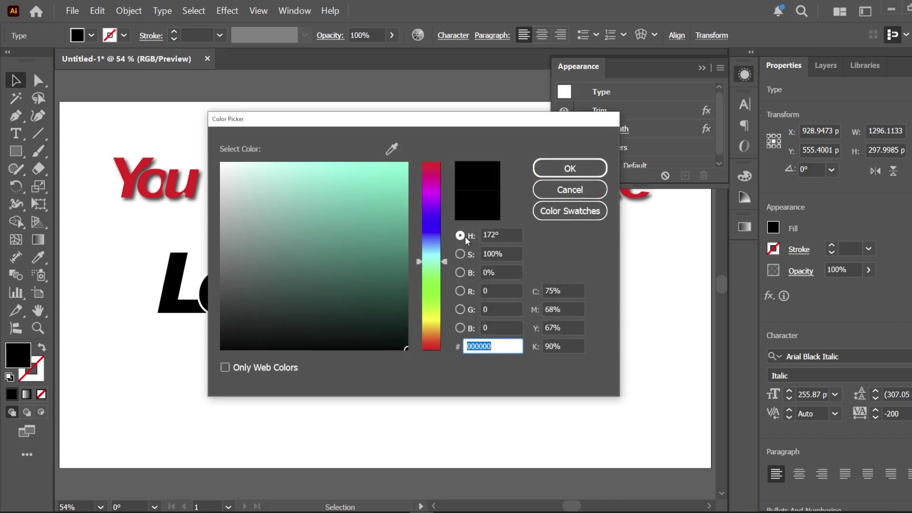
{"action": "left_click", "coordinate": [435, 203]}
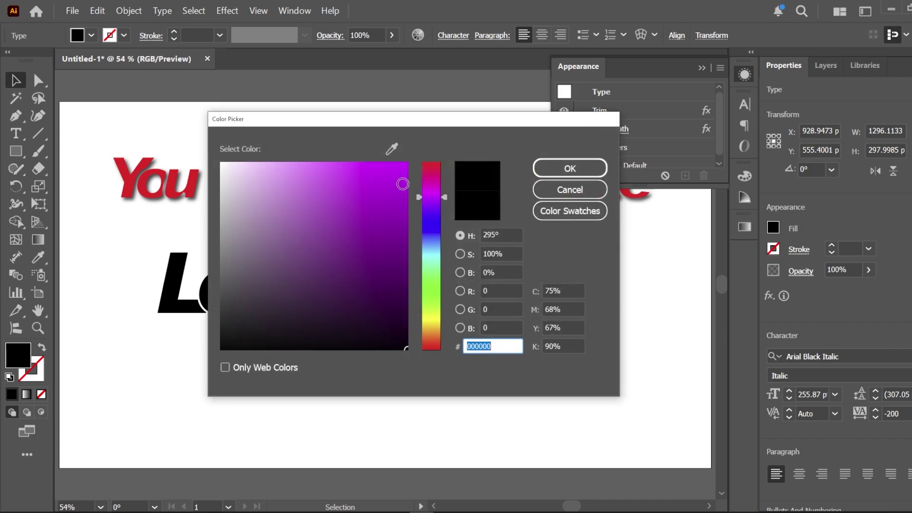
{"action": "left_click_drag", "start_coordinate": [403, 183], "coordinate": [415, 155]}
{"action": "left_click", "coordinate": [570, 168]}
{"action": "left_click", "coordinate": [423, 386]}
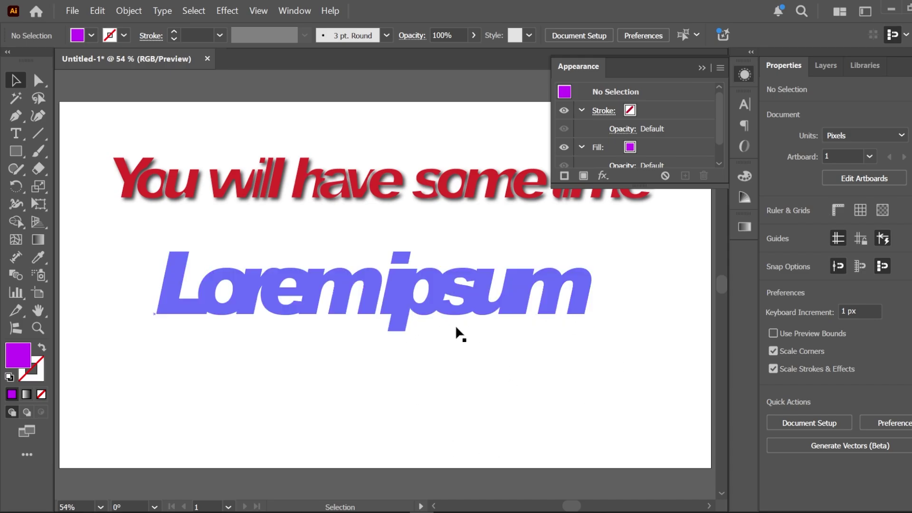
Step: Insert extra spaces between the words Lorem and ipsum to widen the gap
{"action": "left_click", "coordinate": [16, 134]}
{"action": "left_click", "coordinate": [385, 289]}
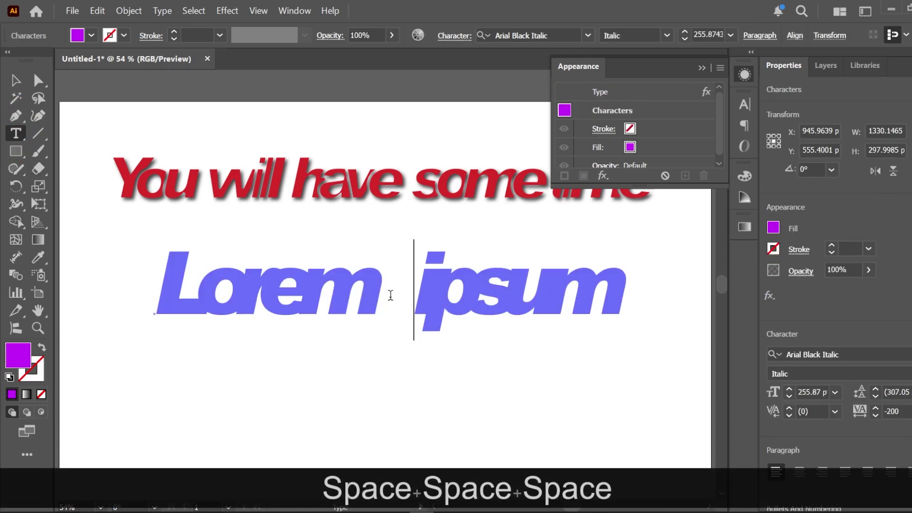
{"action": "left_click", "coordinate": [15, 80]}
{"action": "left_click", "coordinate": [430, 352]}
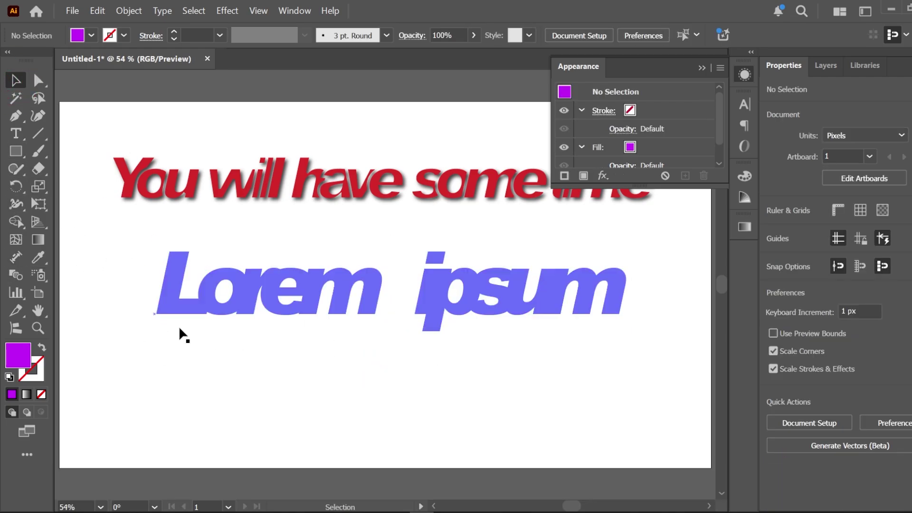
Step: Set the Lorem ipsum text's fill colour to red, FF0000, and collapse the Appearance panel
{"action": "left_click", "coordinate": [221, 312]}
{"action": "double_click", "coordinate": [18, 360]}
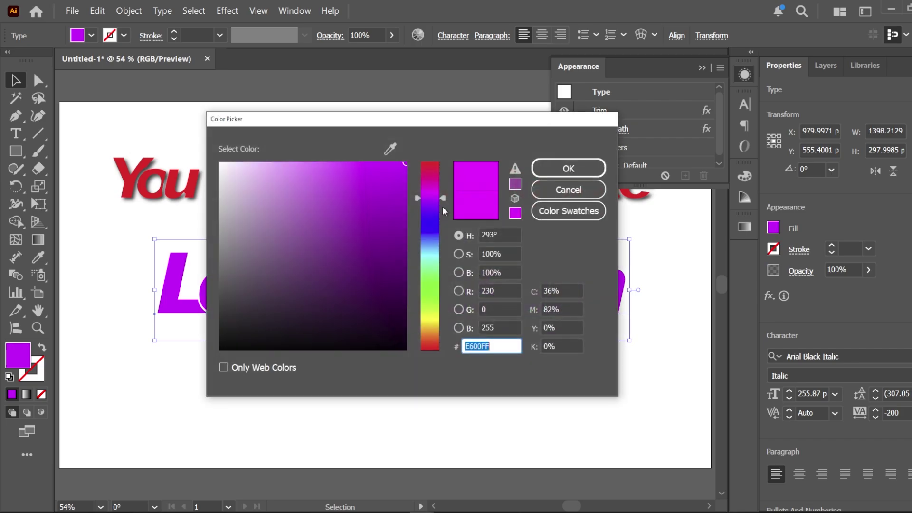
{"action": "left_click", "coordinate": [431, 162]}
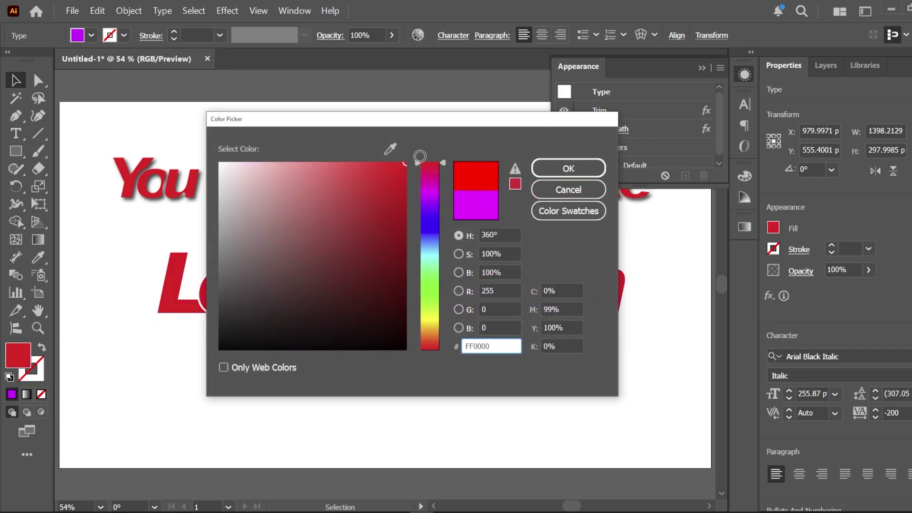
{"action": "left_click", "coordinate": [545, 168]}
{"action": "left_click", "coordinate": [708, 68]}
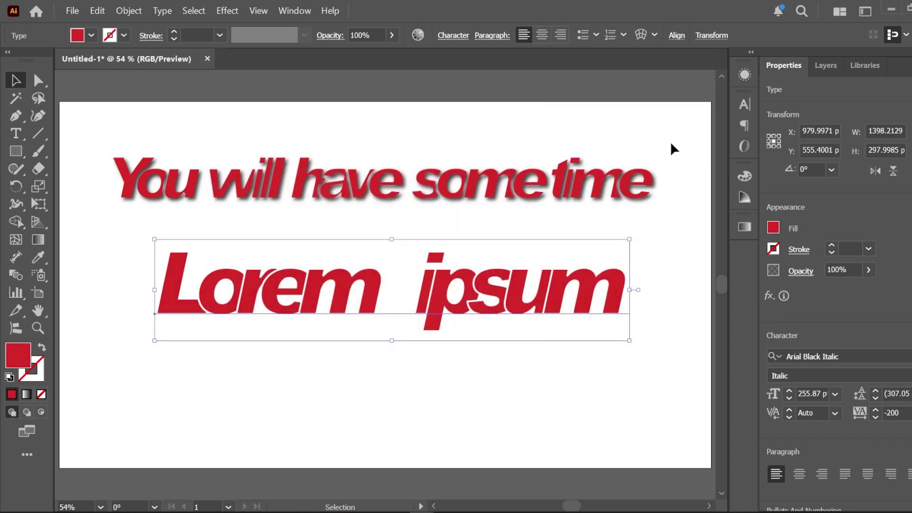
{"action": "left_click", "coordinate": [486, 361]}
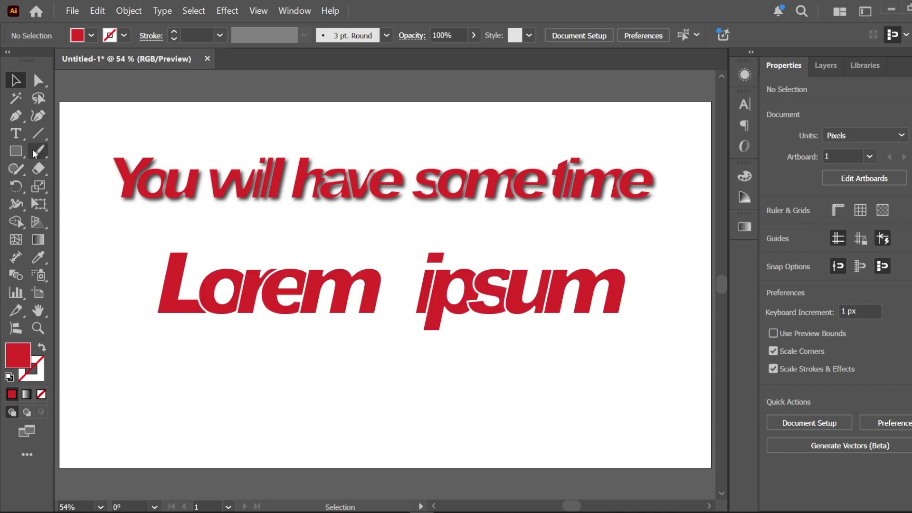
Step: Replace the whole Lorem ipsum text with "LOOK AT THIS" in capitals
{"action": "left_click", "coordinate": [16, 134]}
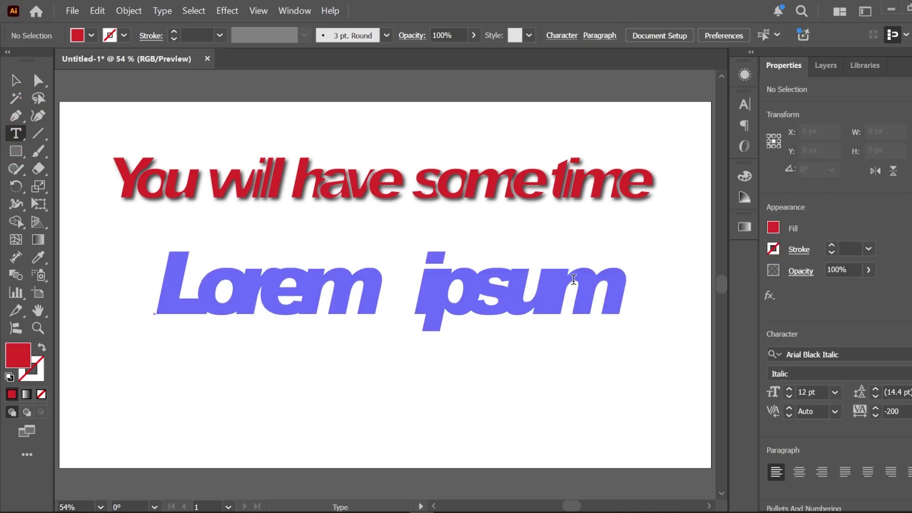
{"action": "left_click_drag", "start_coordinate": [626, 279], "coordinate": [142, 281]}
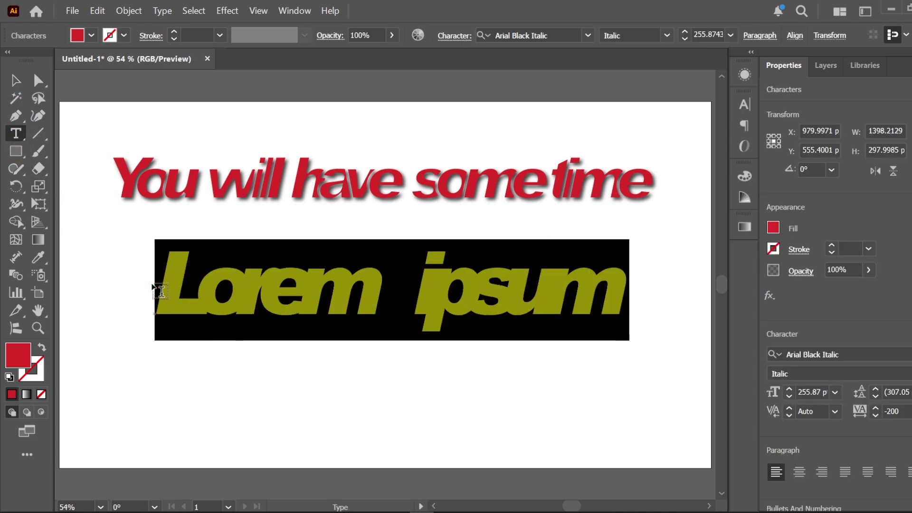
{"action": "type", "text": "L"}
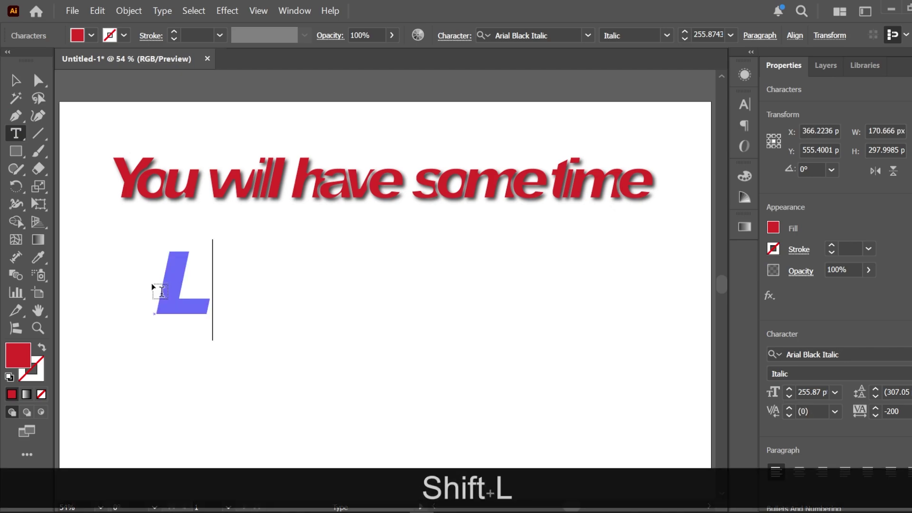
{"action": "key", "text": "Caps_Lock"}
{"action": "type", "text": "o"}
{"action": "key", "text": "BackSpace"}
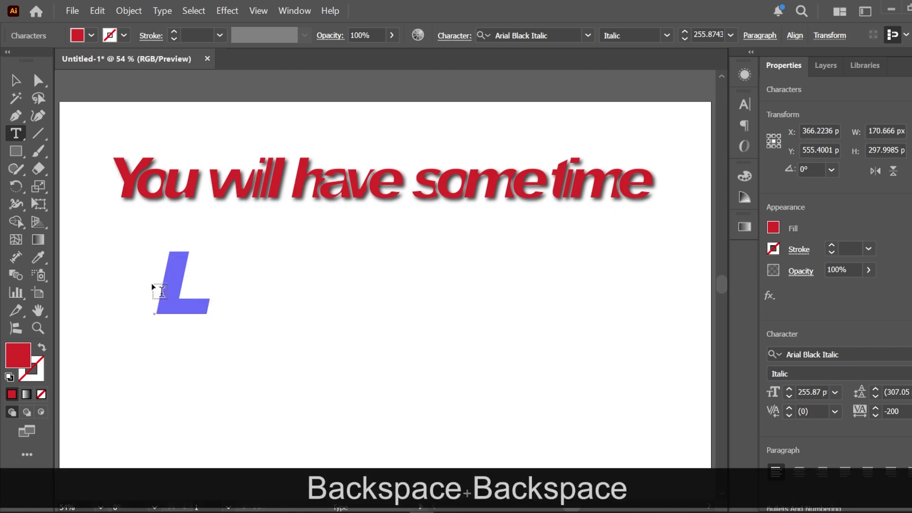
{"action": "key", "text": "Caps_Lock"}
{"action": "type", "text": "OO"}
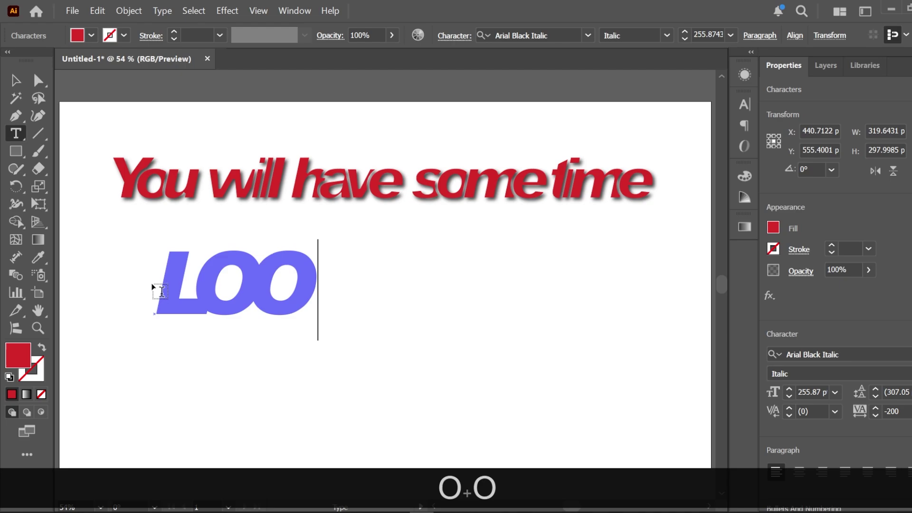
{"action": "type", "text": "K "}
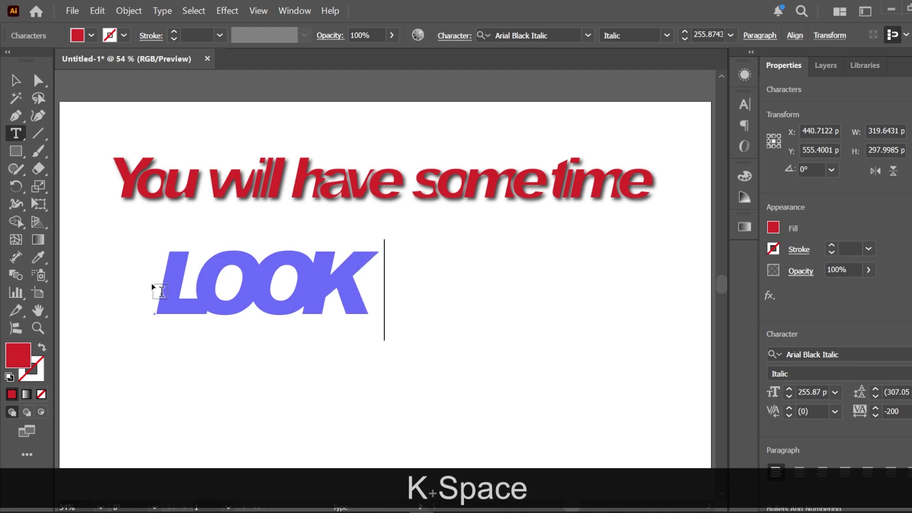
{"action": "type", "text": "AT TH"}
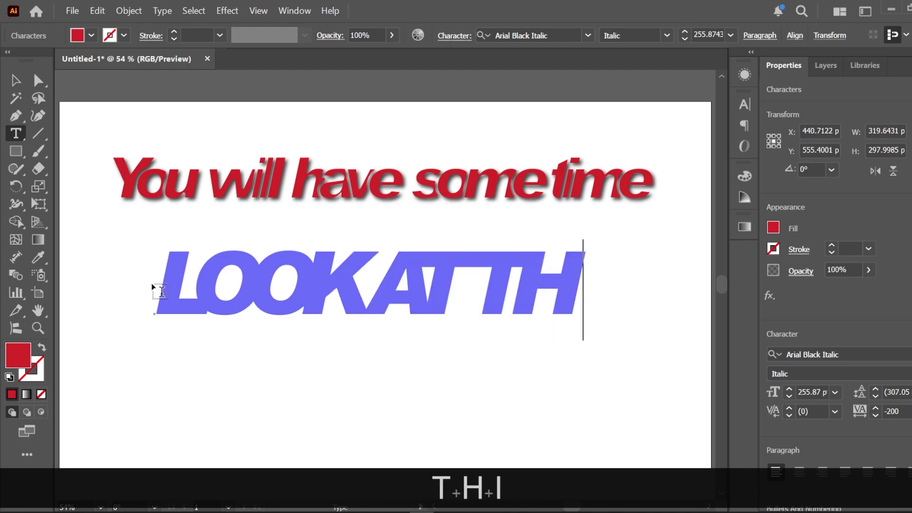
{"action": "type", "text": "IS"}
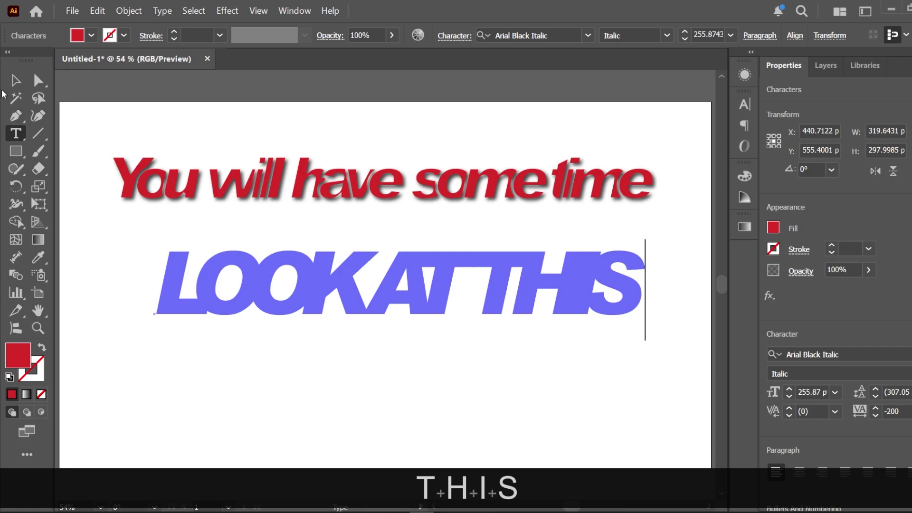
{"action": "key", "text": "Escape"}
{"action": "left_click", "coordinate": [351, 399]}
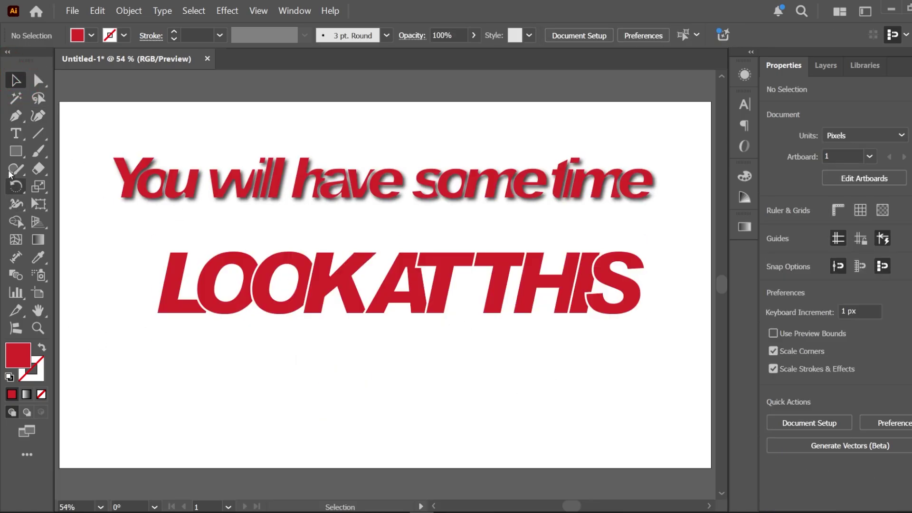
Step: Insert extra spaces between the words LOOK, AT and THIS to separate them clearly
{"action": "left_click", "coordinate": [15, 134]}
{"action": "triple_click", "coordinate": [382, 299]}
{"action": "left_click", "coordinate": [374, 285]}
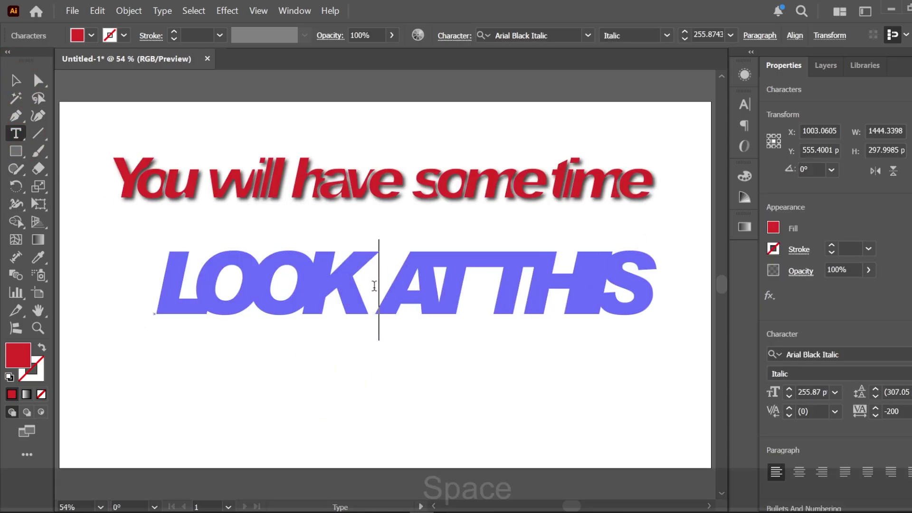
{"action": "left_click", "coordinate": [478, 271]}
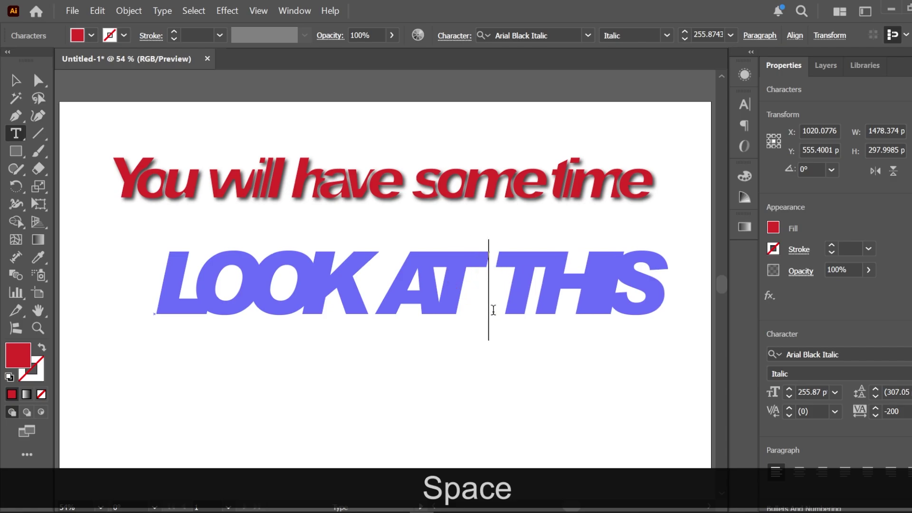
{"action": "left_click", "coordinate": [383, 295]}
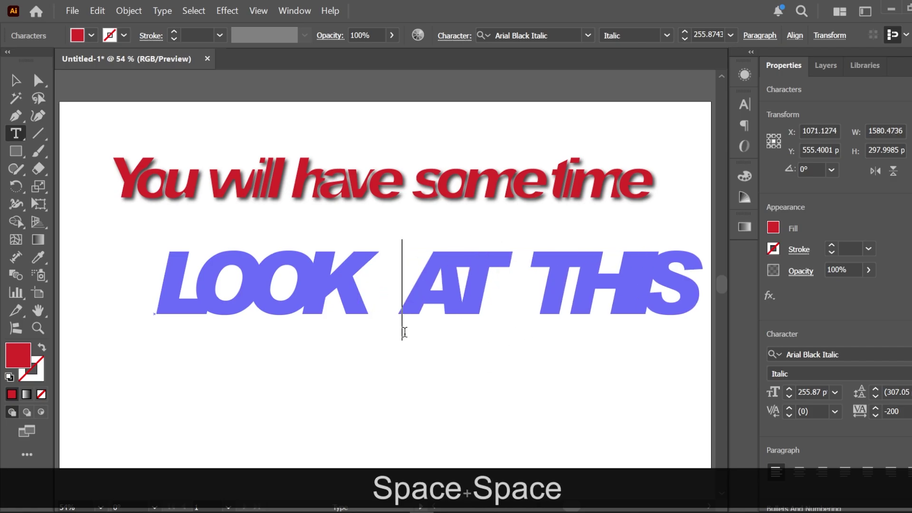
Step: Move the LOOK AT THIS text left and slightly up so it sits centred below the headline, and deselect it
{"action": "left_click", "coordinate": [15, 80]}
{"action": "left_click", "coordinate": [303, 347]}
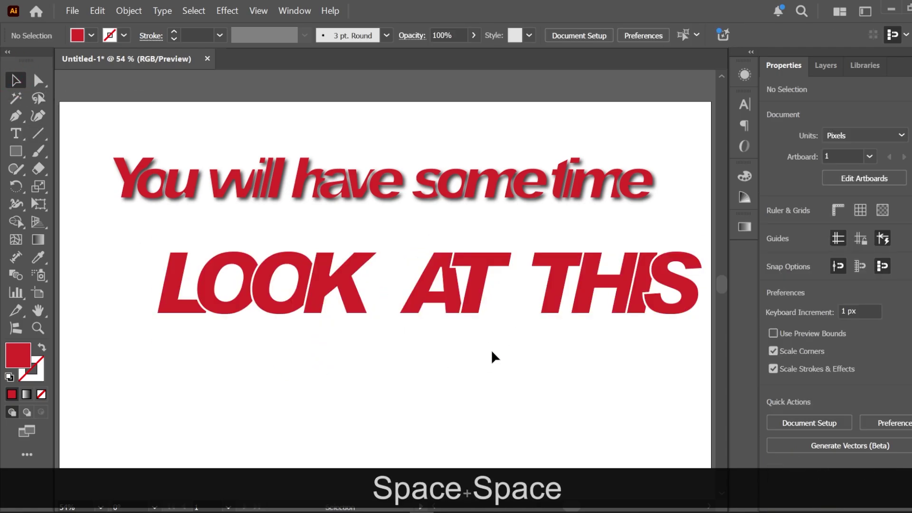
{"action": "left_click", "coordinate": [461, 304]}
{"action": "left_click", "coordinate": [423, 363]}
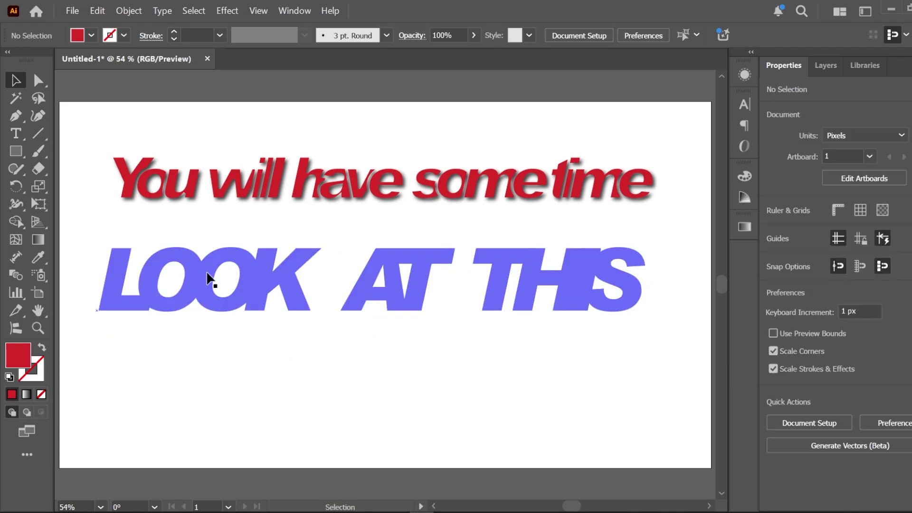
Step: Duplicate the LOOK AT THIS text directly below the original, replace the copy's wording with "FOR", and deselect it
{"action": "left_click_drag", "start_coordinate": [280, 305], "coordinate": [281, 410]}
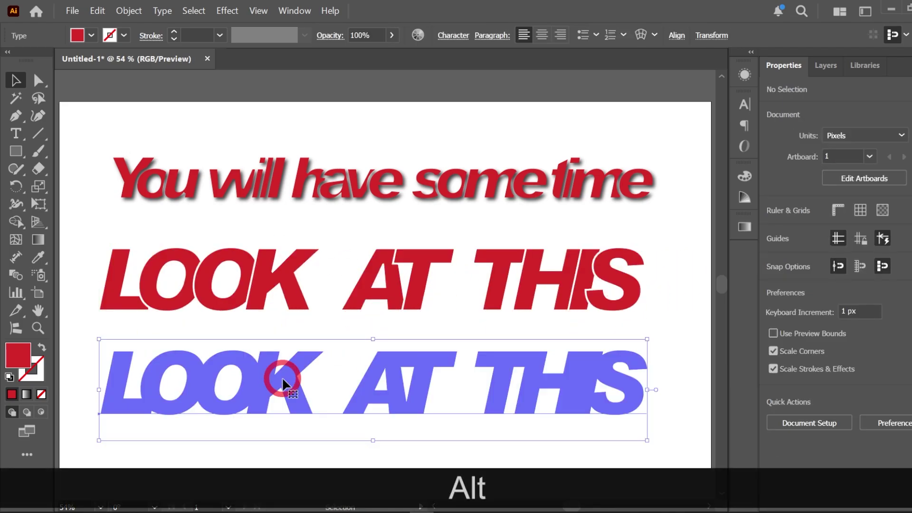
{"action": "left_click", "coordinate": [15, 133]}
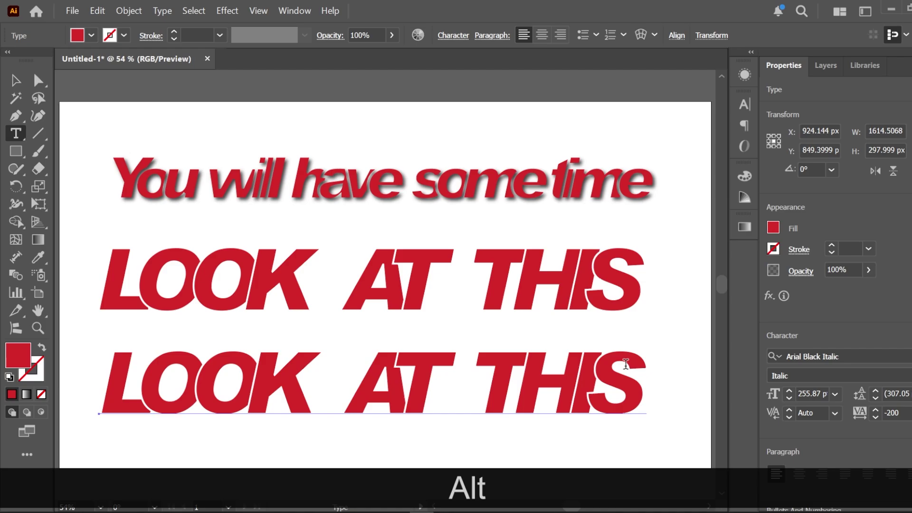
{"action": "left_click_drag", "start_coordinate": [626, 363], "coordinate": [104, 368]}
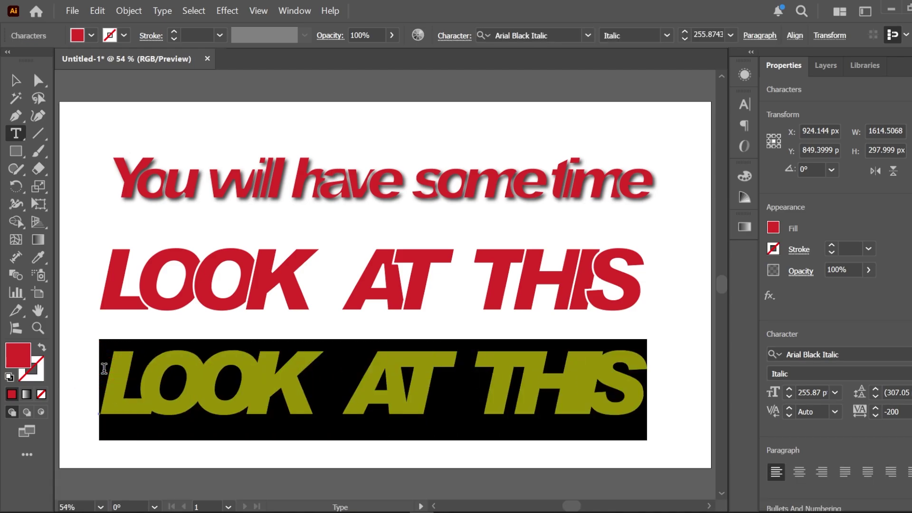
{"action": "type", "text": "FOR"}
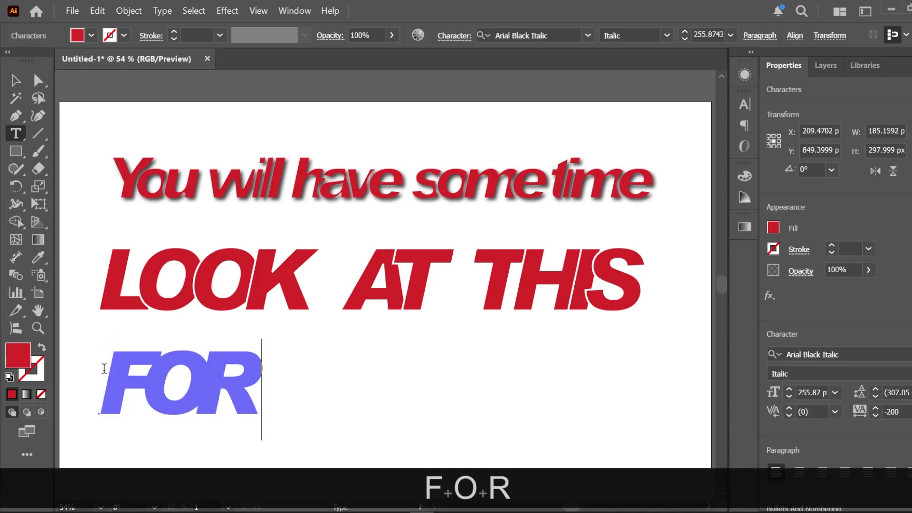
{"action": "left_click", "coordinate": [15, 80]}
{"action": "left_click", "coordinate": [349, 386]}
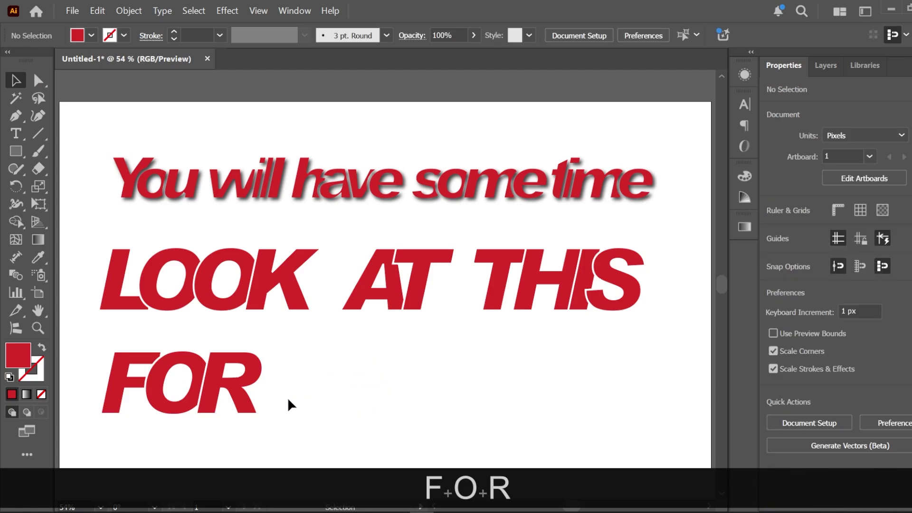
Step: Duplicate the FOR text to its right on the same line and replace the copy's wording with "HAVE"
{"action": "left_click_drag", "start_coordinate": [248, 380], "coordinate": [481, 378]}
{"action": "left_click", "coordinate": [15, 133]}
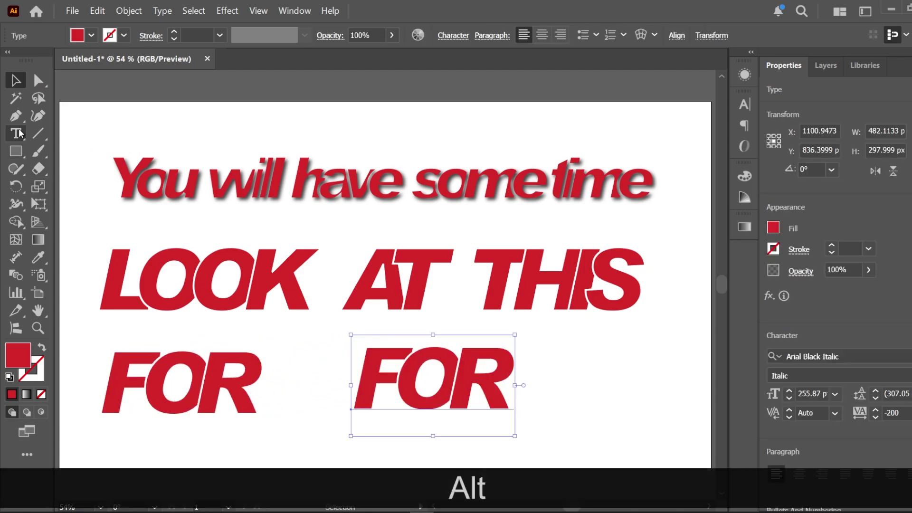
{"action": "left_click_drag", "start_coordinate": [368, 365], "coordinate": [535, 367]}
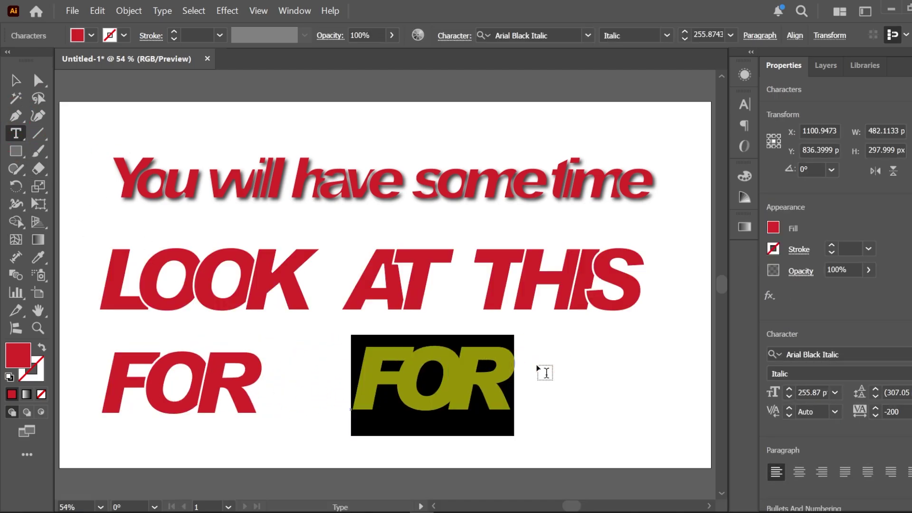
{"action": "type", "text": "HAVE"}
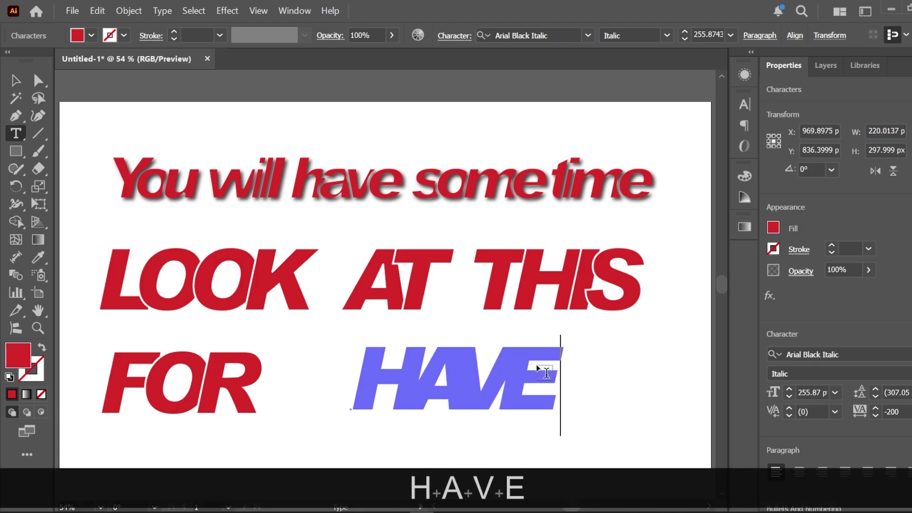
{"action": "key", "text": "Escape"}
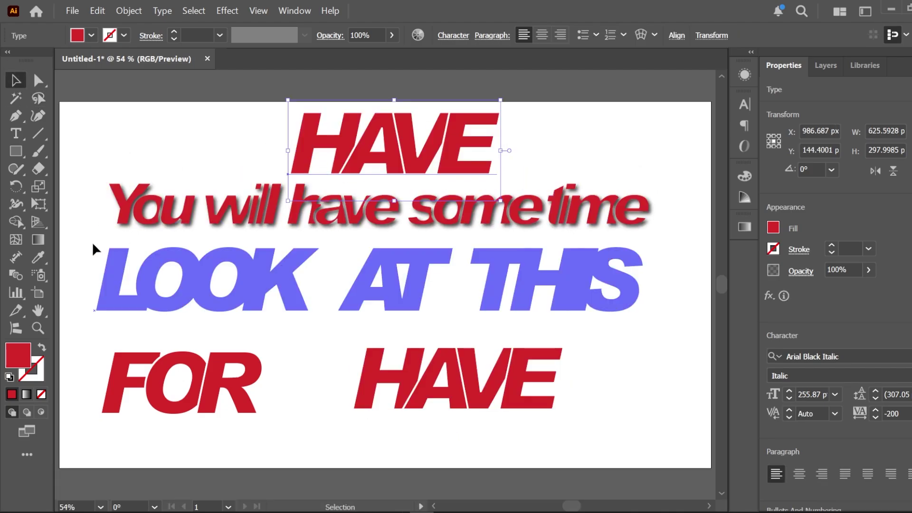
Step: Replace the HAVE text above the headline with lowercase "for", and shift it right so it sits centred over the headline
{"action": "key", "text": "Caps_Lock"}
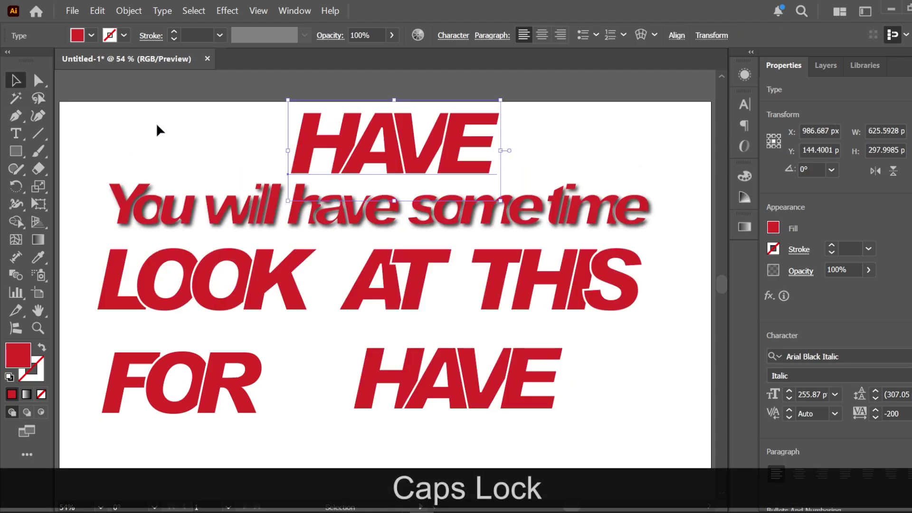
{"action": "left_click", "coordinate": [16, 136]}
{"action": "left_click_drag", "start_coordinate": [498, 142], "coordinate": [287, 141]}
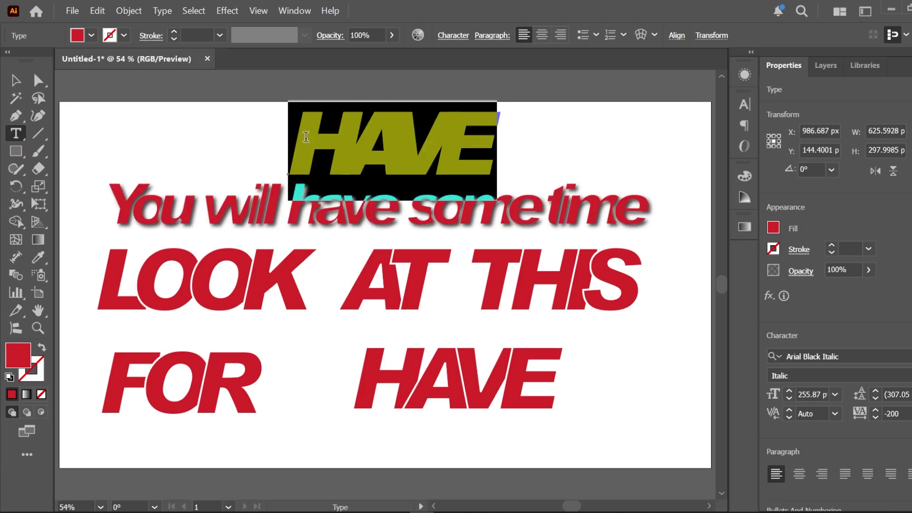
{"action": "type", "text": "for"}
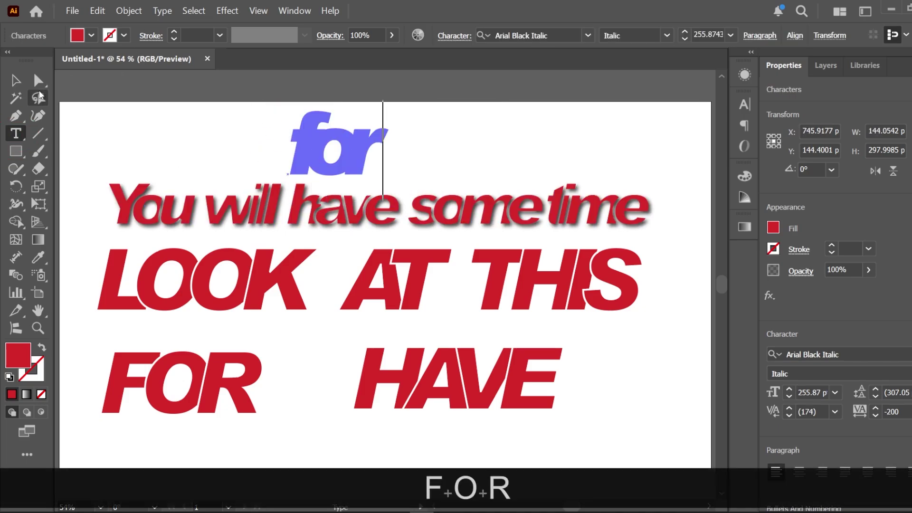
{"action": "left_click", "coordinate": [16, 80]}
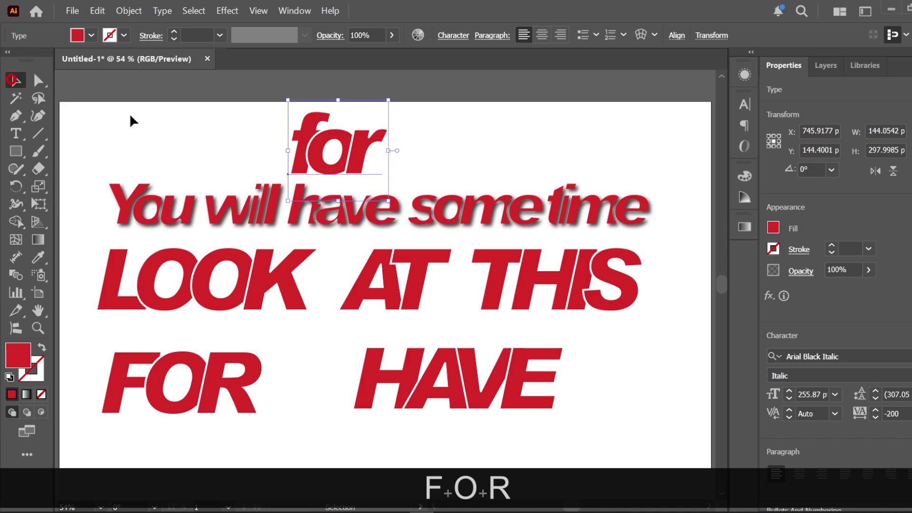
{"action": "left_click", "coordinate": [129, 118]}
{"action": "left_click_drag", "start_coordinate": [372, 143], "coordinate": [425, 142]}
{"action": "left_click", "coordinate": [545, 158]}
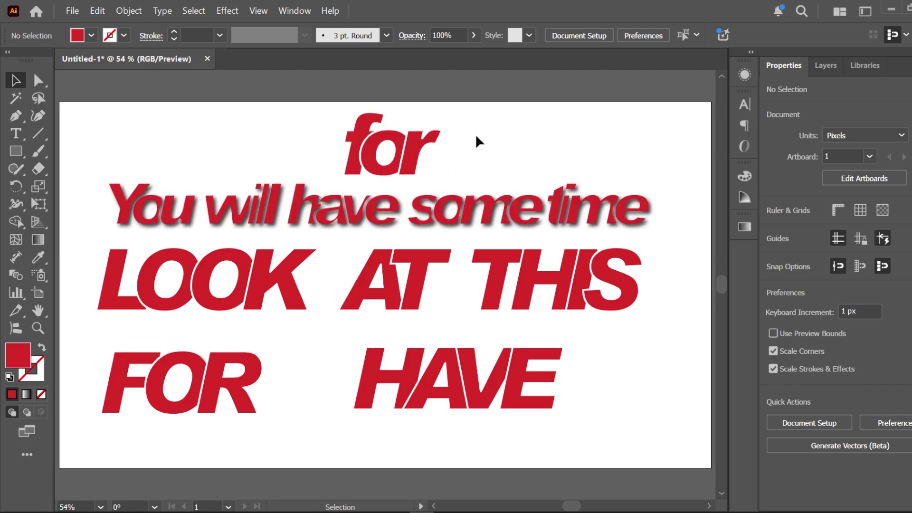
Step: Try a Multiply drop shadow on the "for" text with 75% opacity, 7 px X and Y offsets and 5 px blur
{"action": "left_click", "coordinate": [411, 151]}
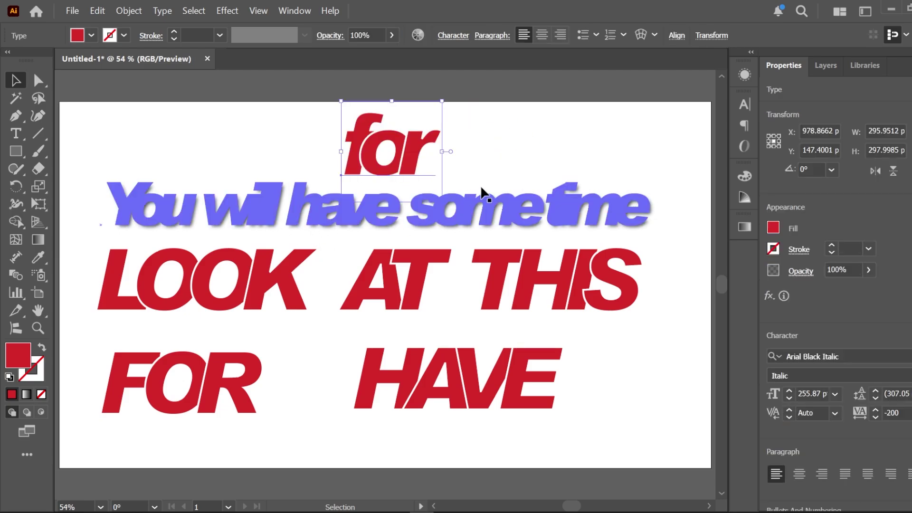
{"action": "left_click", "coordinate": [227, 10]}
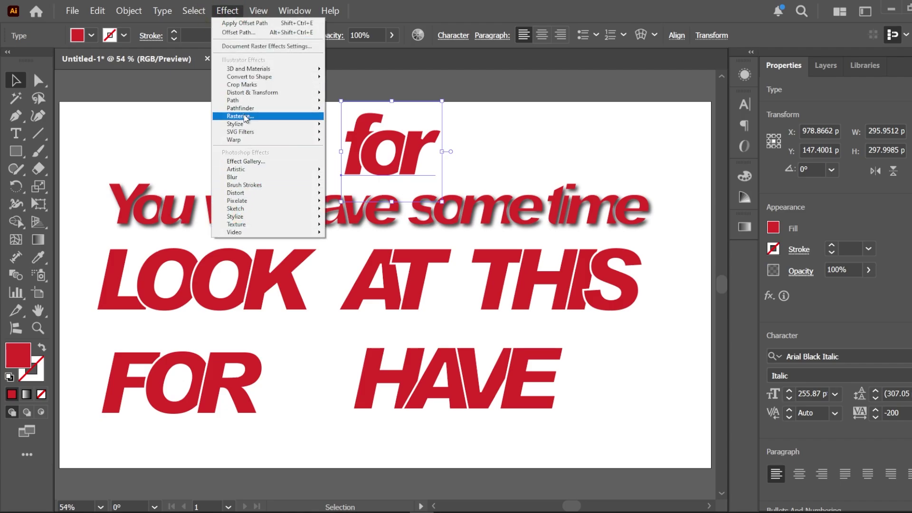
{"action": "mouse_move", "coordinate": [239, 127]}
{"action": "left_click", "coordinate": [355, 125]}
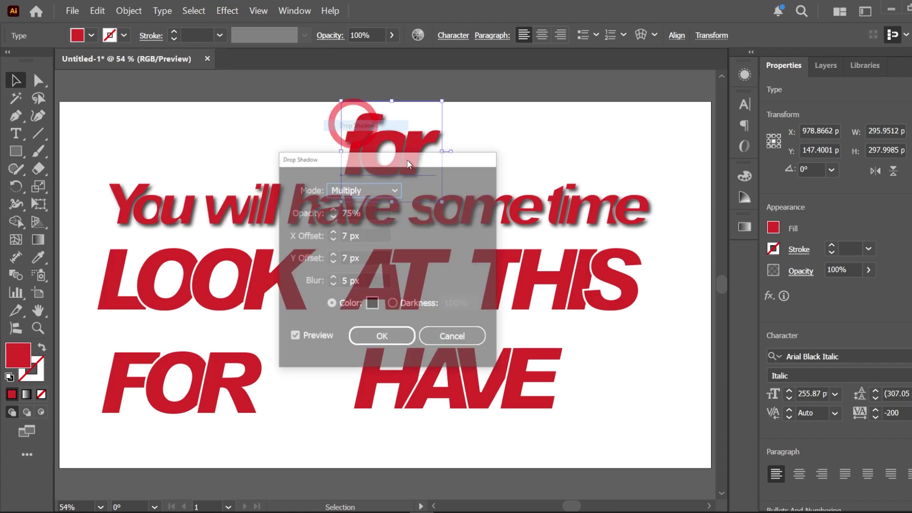
{"action": "left_click", "coordinate": [386, 339]}
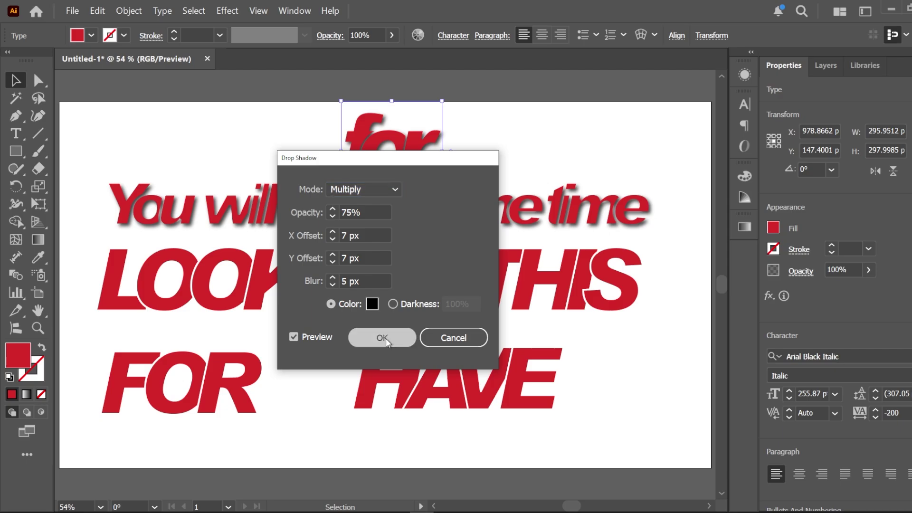
{"action": "left_click", "coordinate": [482, 136]}
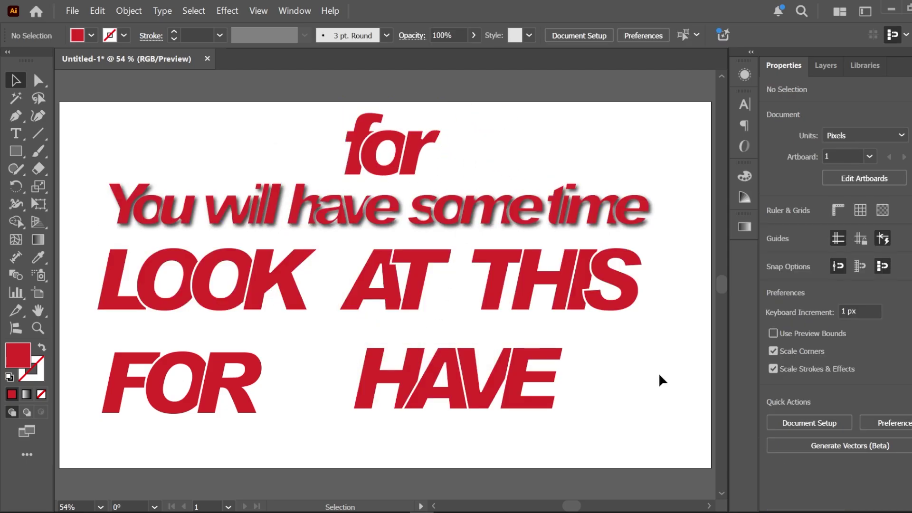
{"action": "left_click", "coordinate": [602, 291]}
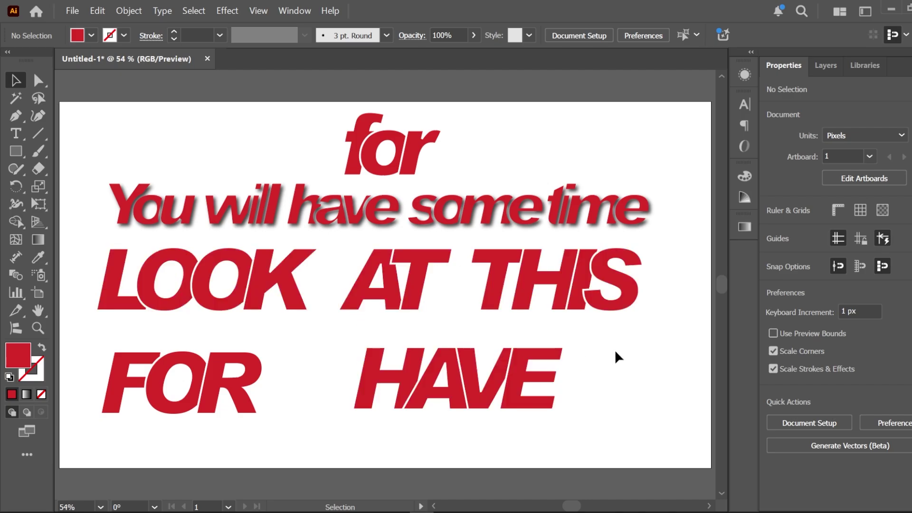